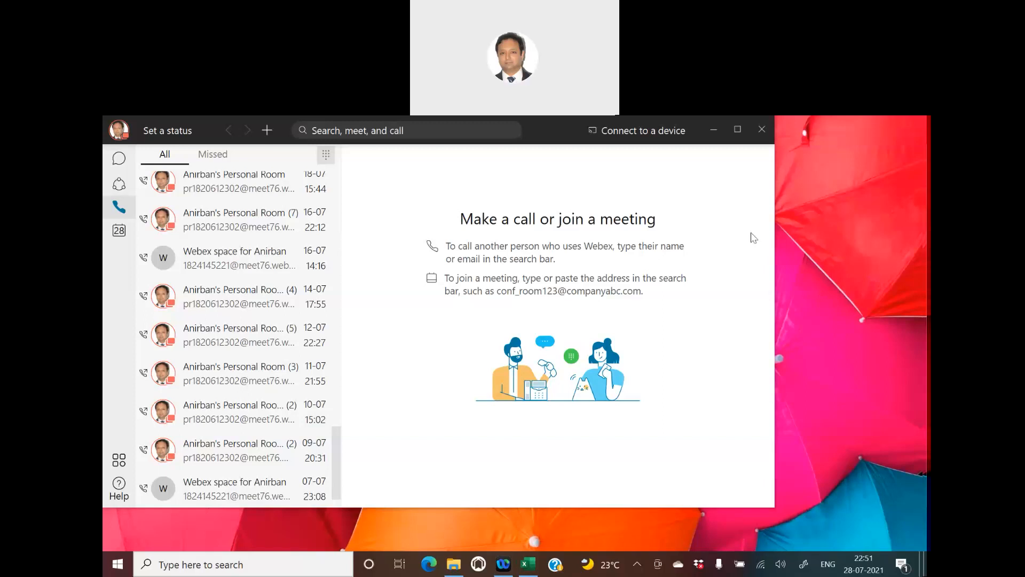
# - In the S4H workbook's Ready Reckoner, view Duplicate Check row 92 across to its Video Name column
pyautogui.click(538, 570)
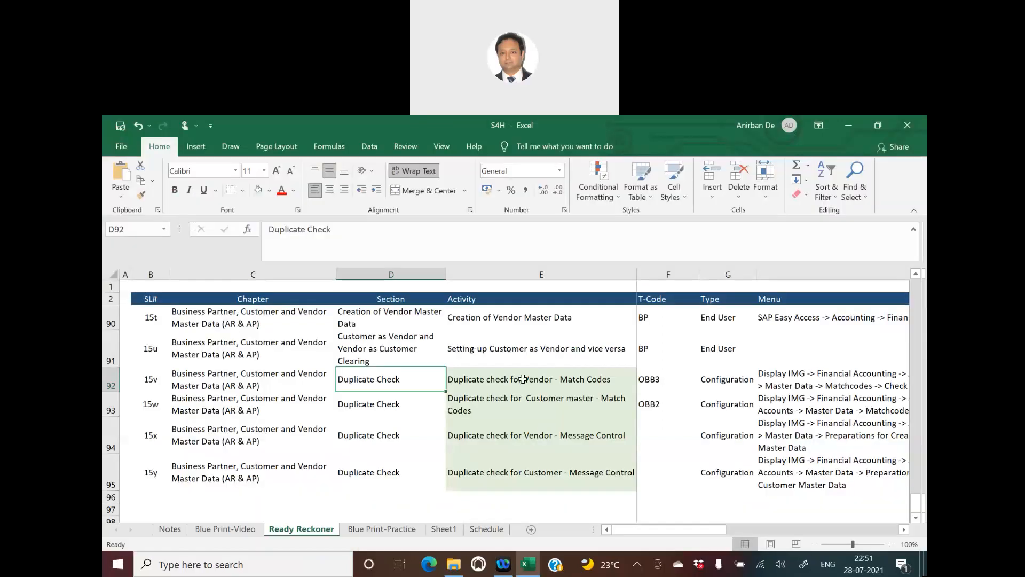
pyautogui.click(522, 379)
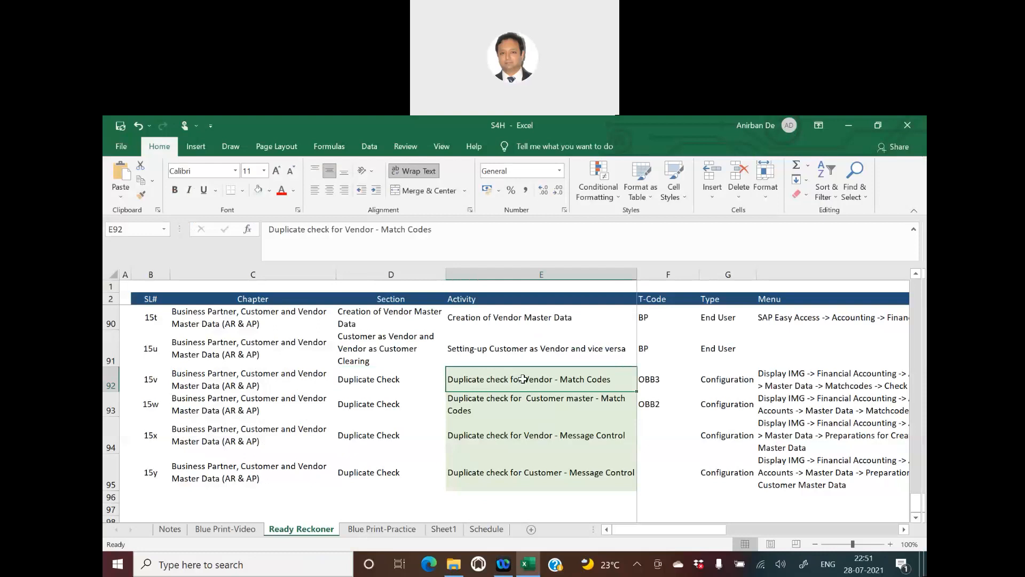
pyautogui.press('Right')
pyautogui.press('Right')
pyautogui.press('Right')
pyautogui.press('Right')
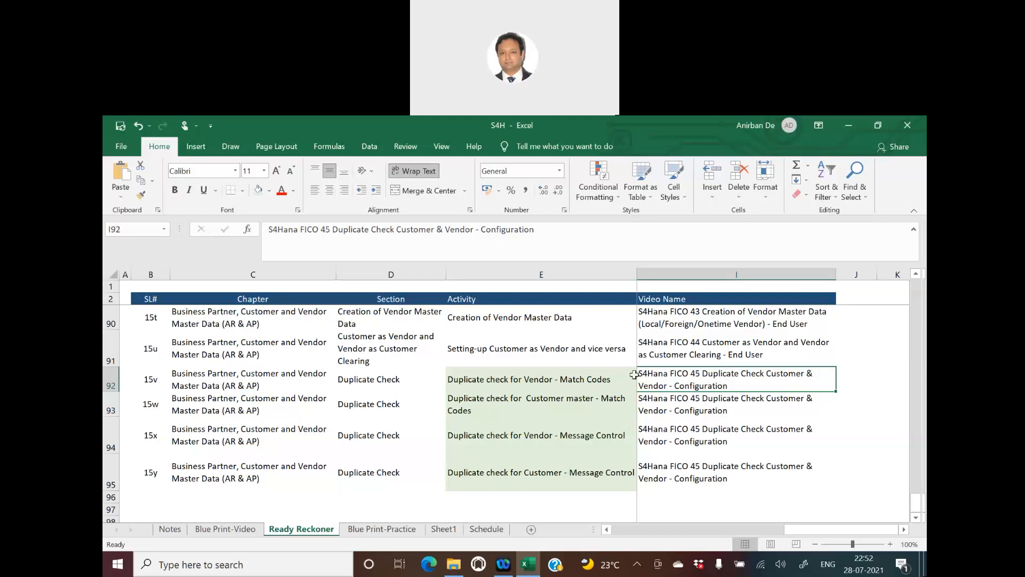
pyautogui.scroll(8, 460, 393)
pyautogui.scroll(20, 460, 393)
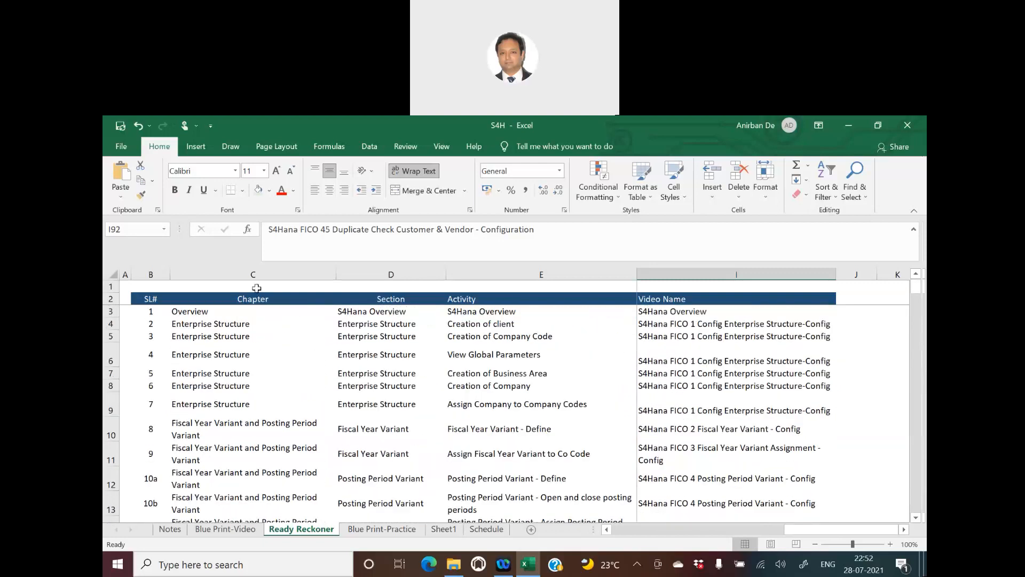
pyautogui.click(224, 323)
pyautogui.click(288, 426)
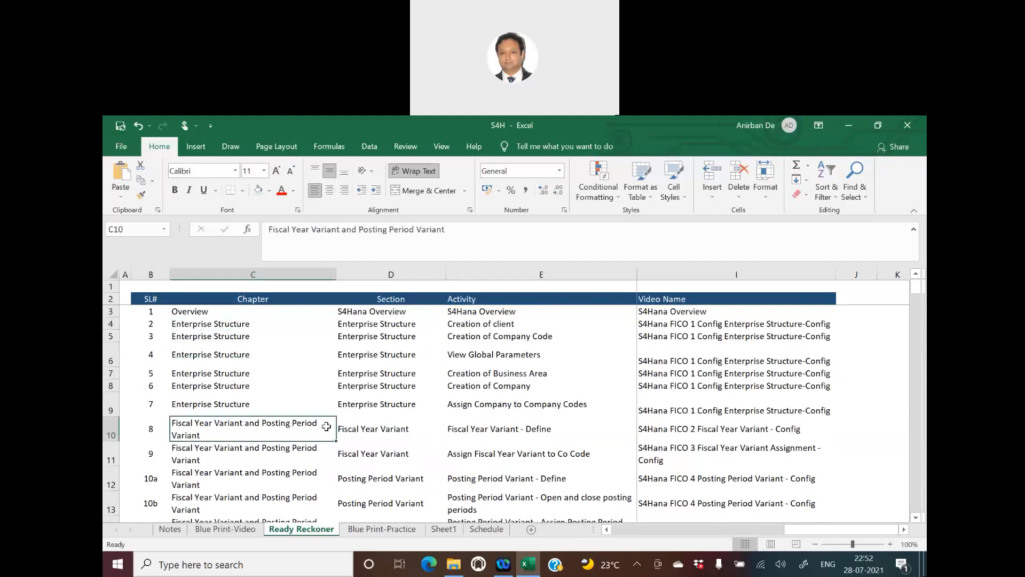
pyautogui.scroll(-3, 381, 424)
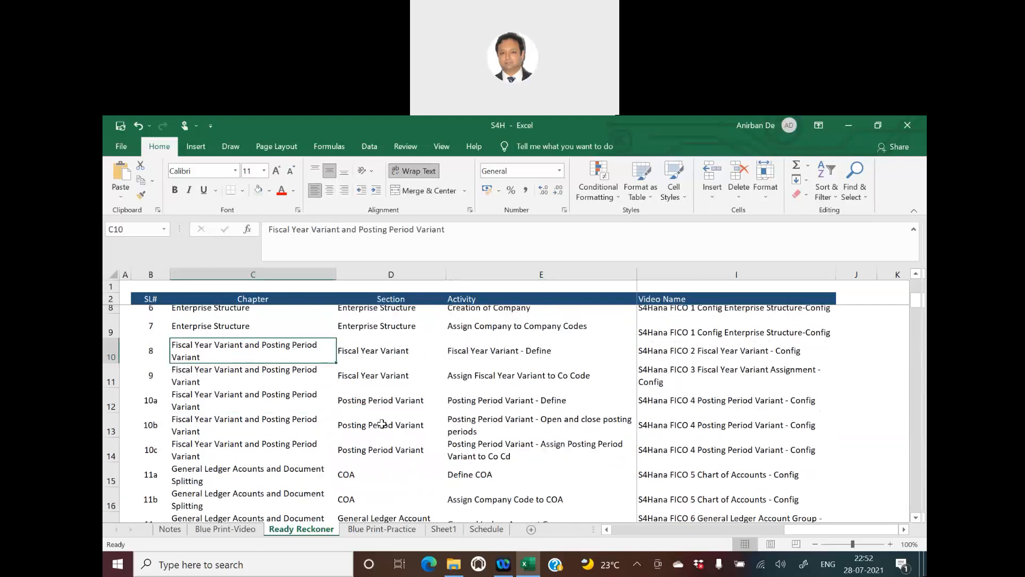
pyautogui.click(250, 409)
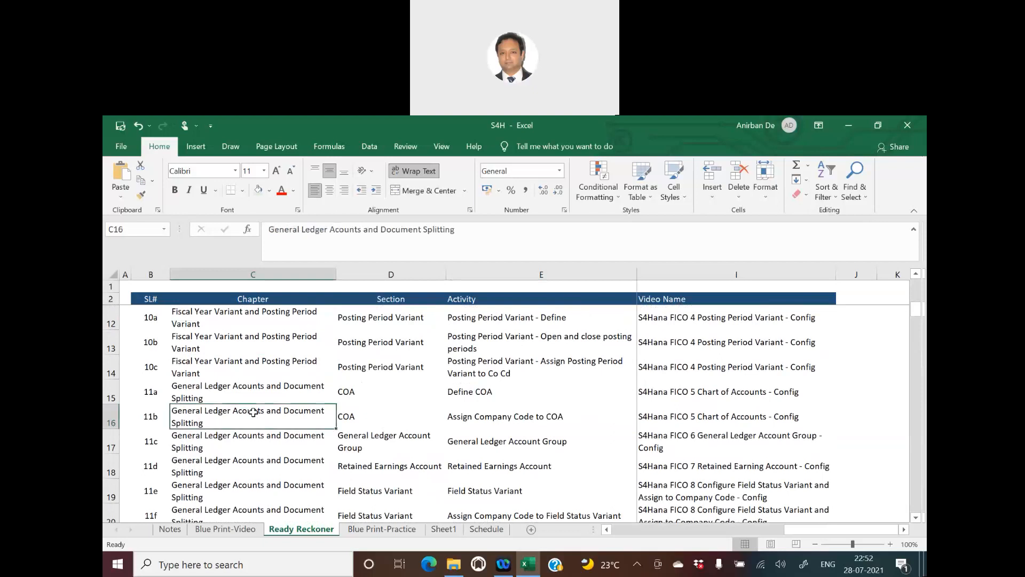
pyautogui.scroll(-1, 390, 425)
pyautogui.scroll(-3, 391, 425)
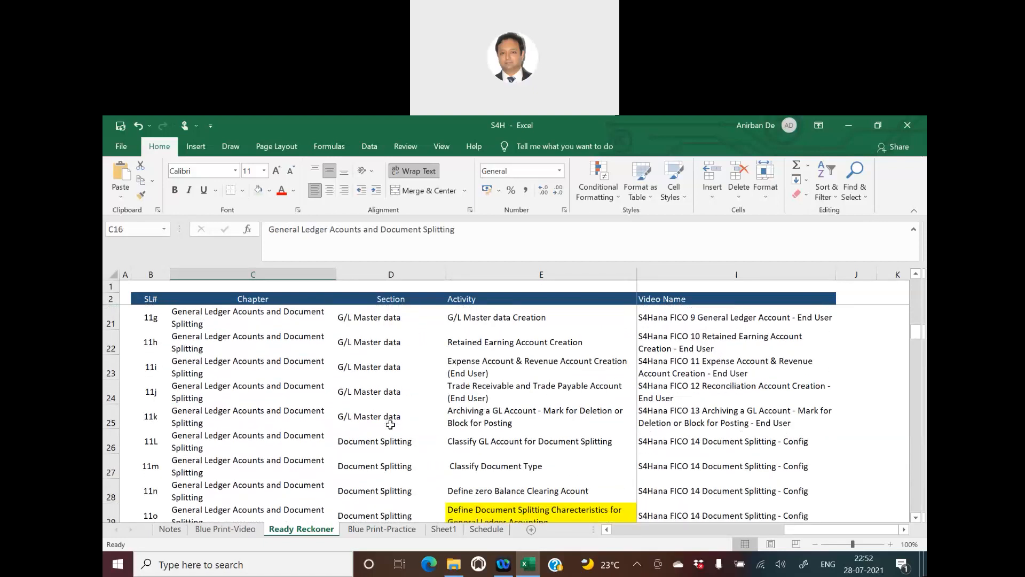
pyautogui.scroll(-3, 390, 424)
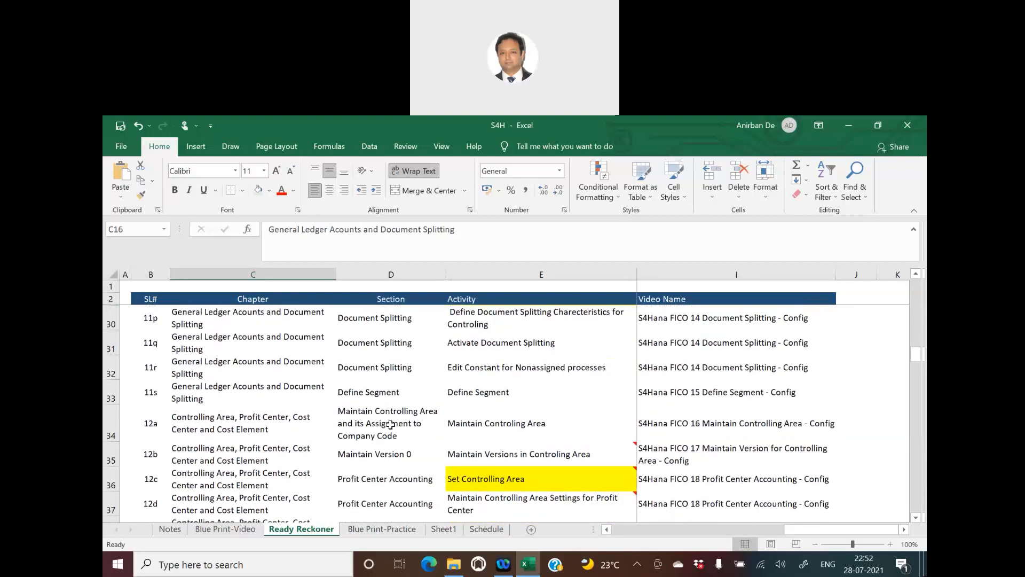
pyautogui.click(269, 419)
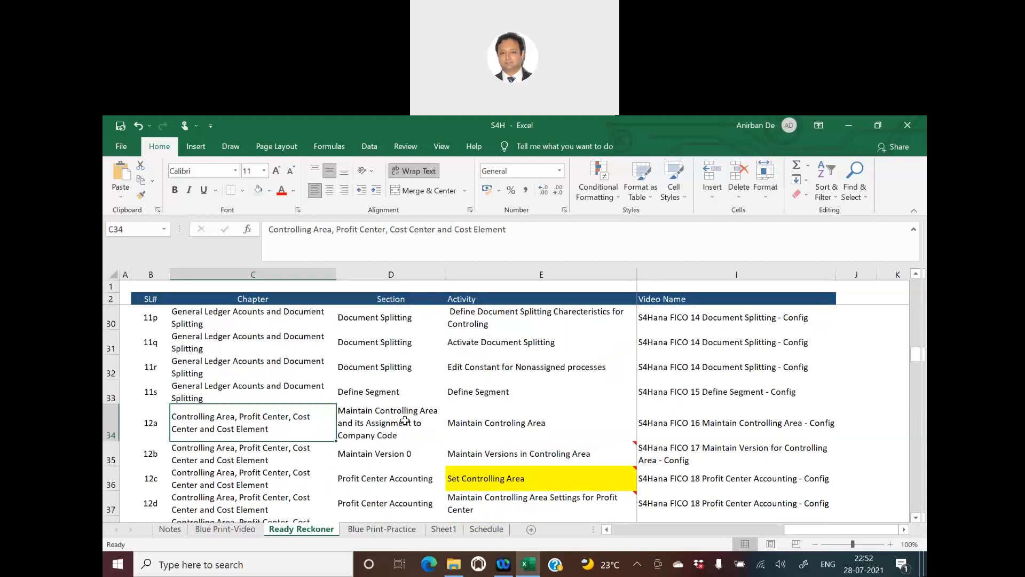
pyautogui.scroll(-5, 405, 421)
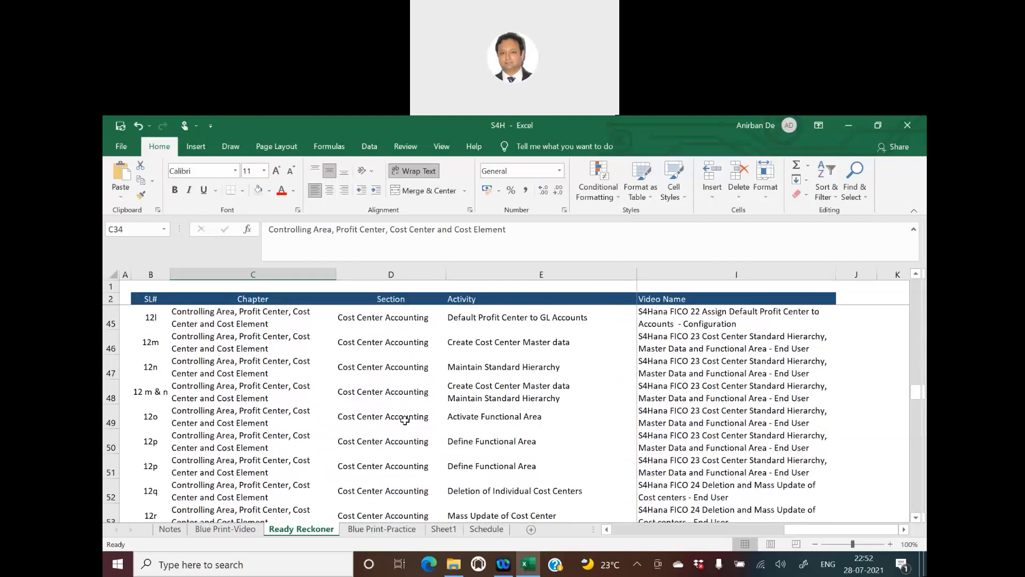
pyautogui.scroll(-4, 405, 421)
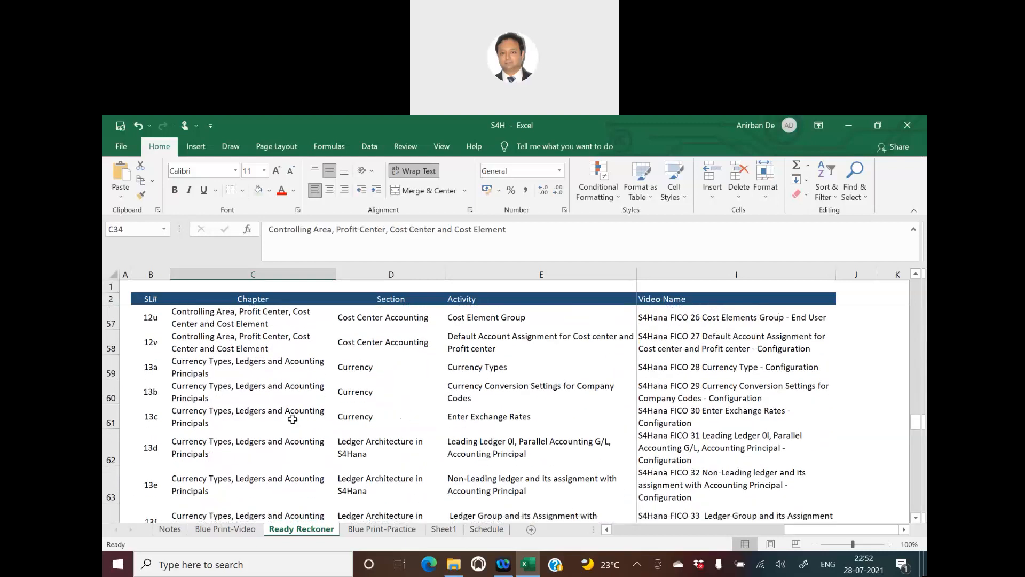
pyautogui.click(293, 419)
pyautogui.scroll(-3, 430, 432)
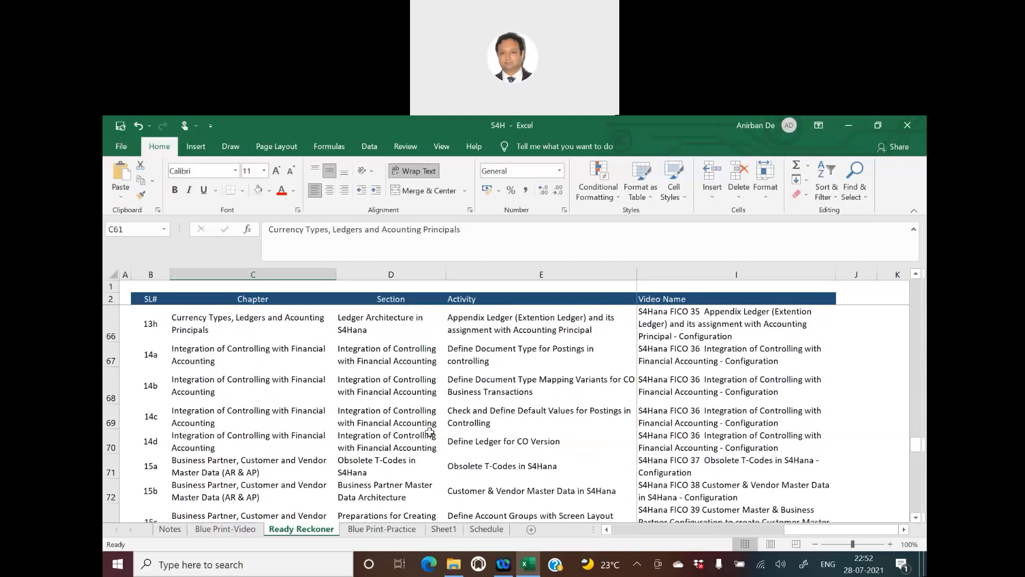
pyautogui.click(294, 420)
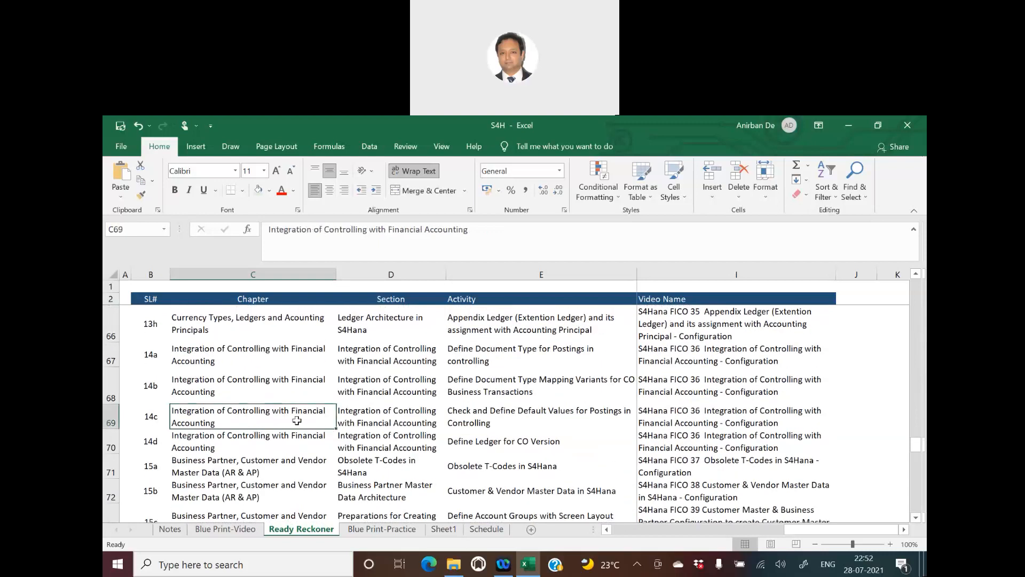
pyautogui.scroll(-2, 393, 432)
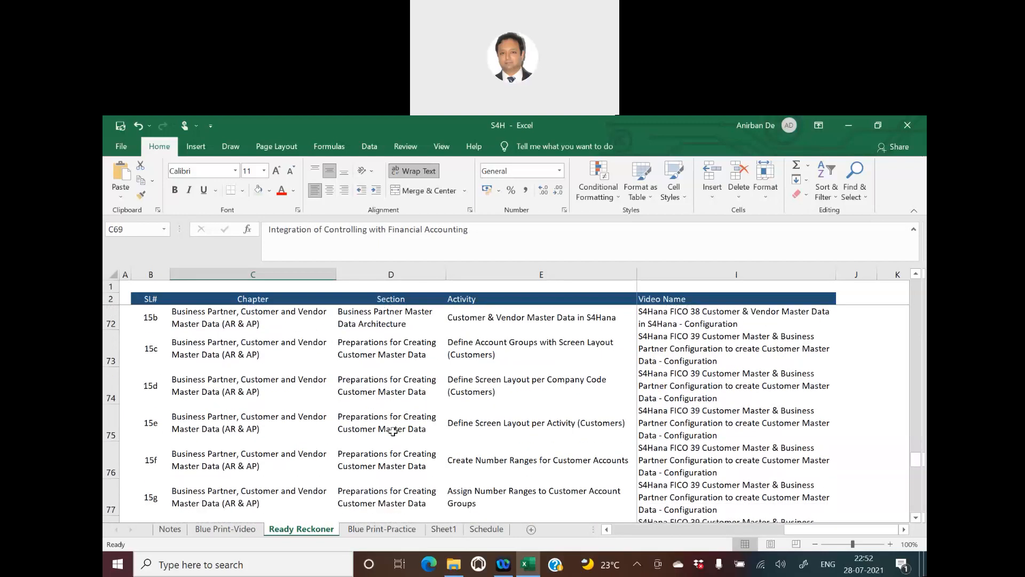
pyautogui.click(282, 451)
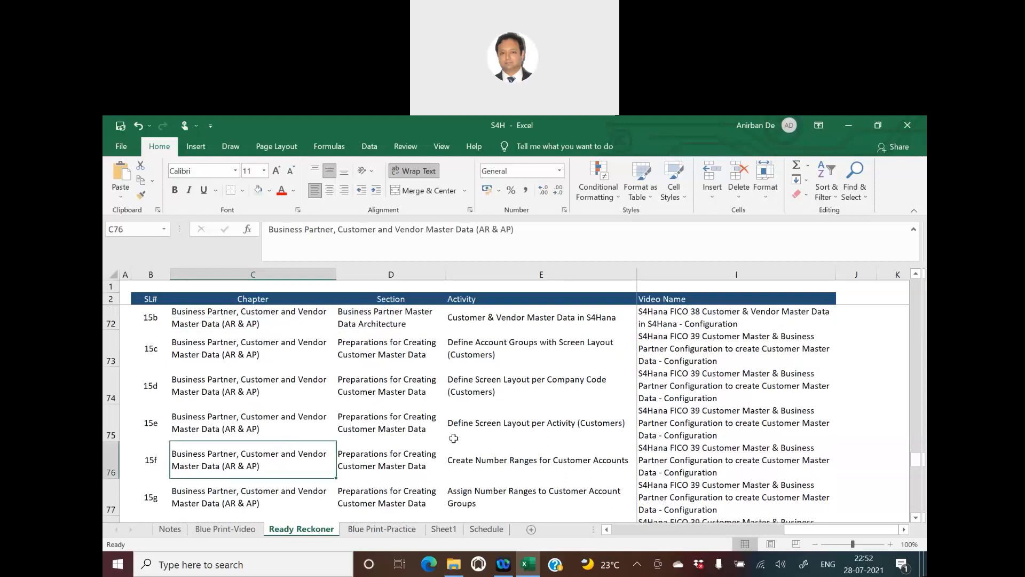
pyautogui.scroll(-1, 454, 438)
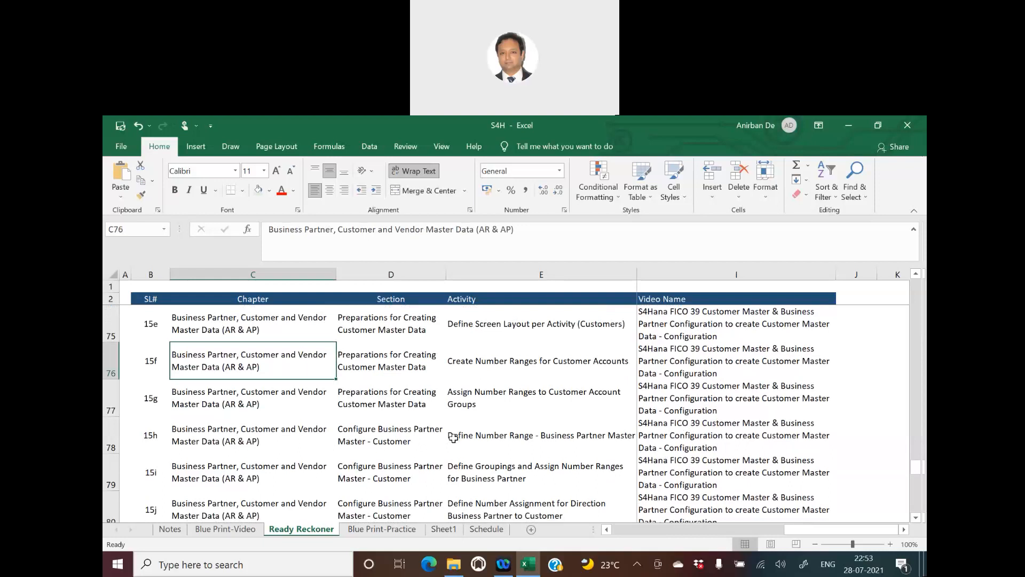
pyautogui.scroll(-3, 465, 435)
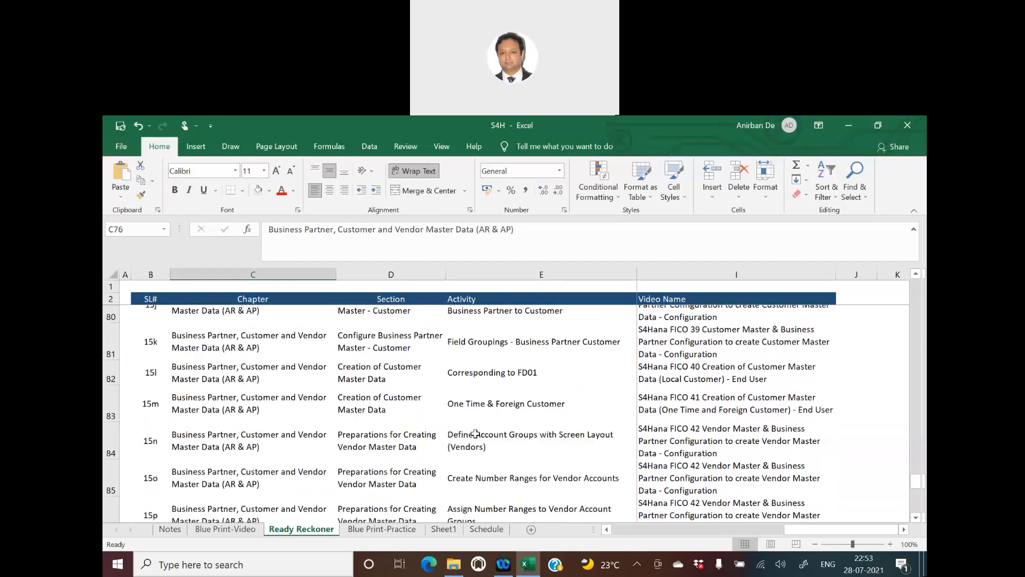
pyautogui.scroll(-3, 475, 433)
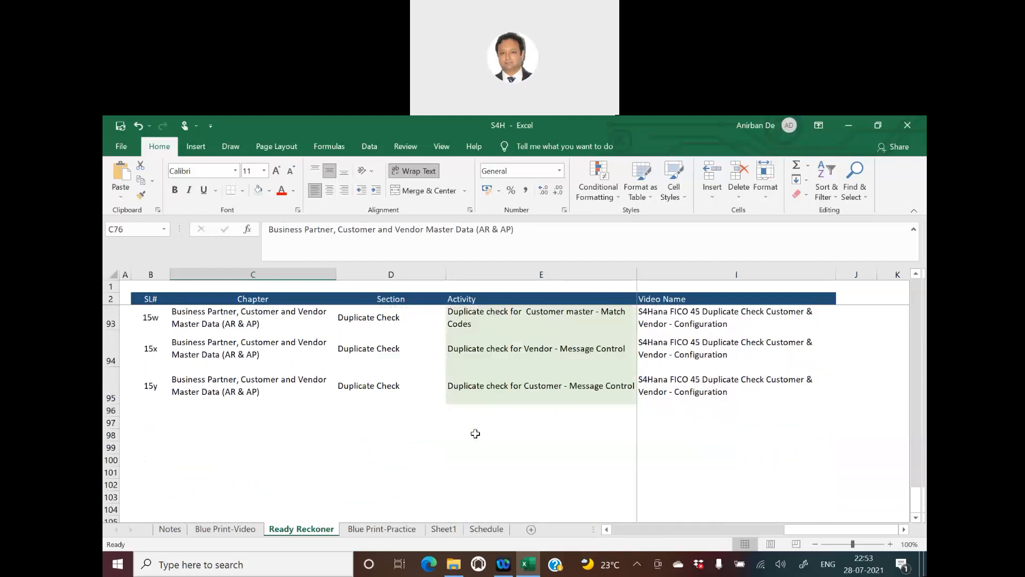
pyautogui.scroll(1, 475, 434)
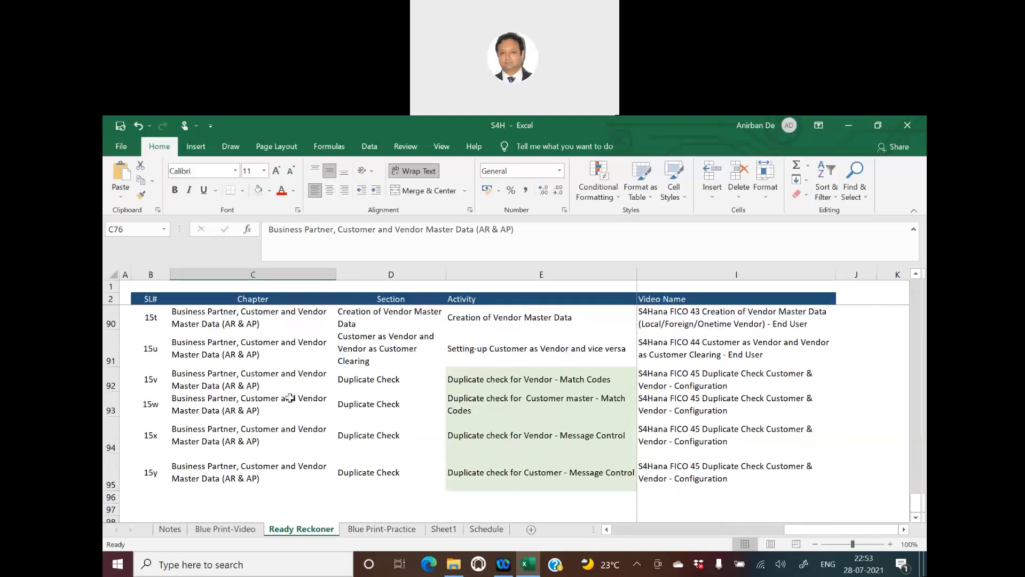
pyautogui.click(258, 384)
pyautogui.click(697, 376)
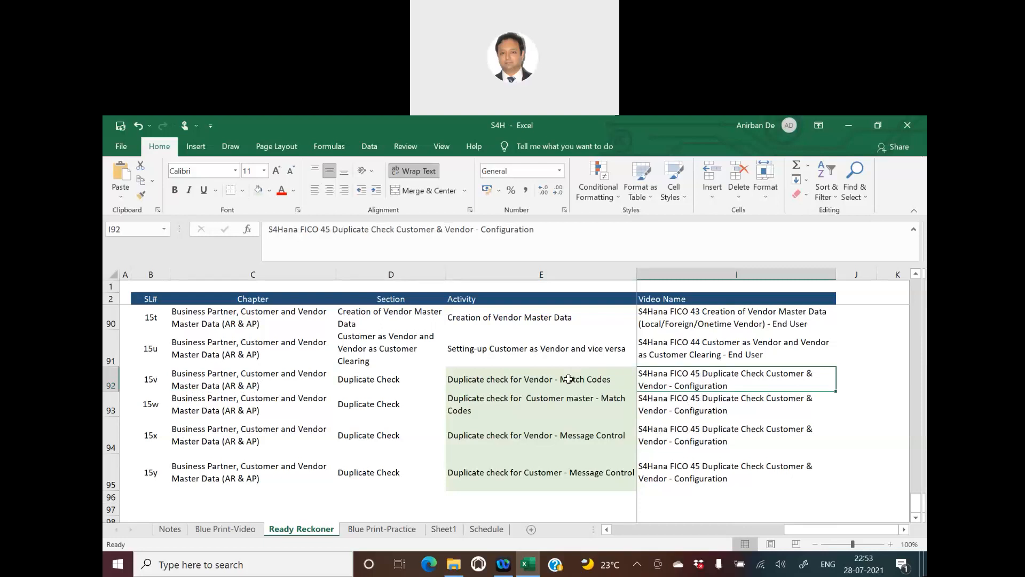
pyautogui.moveTo(568, 379); pyautogui.dragTo(578, 478)
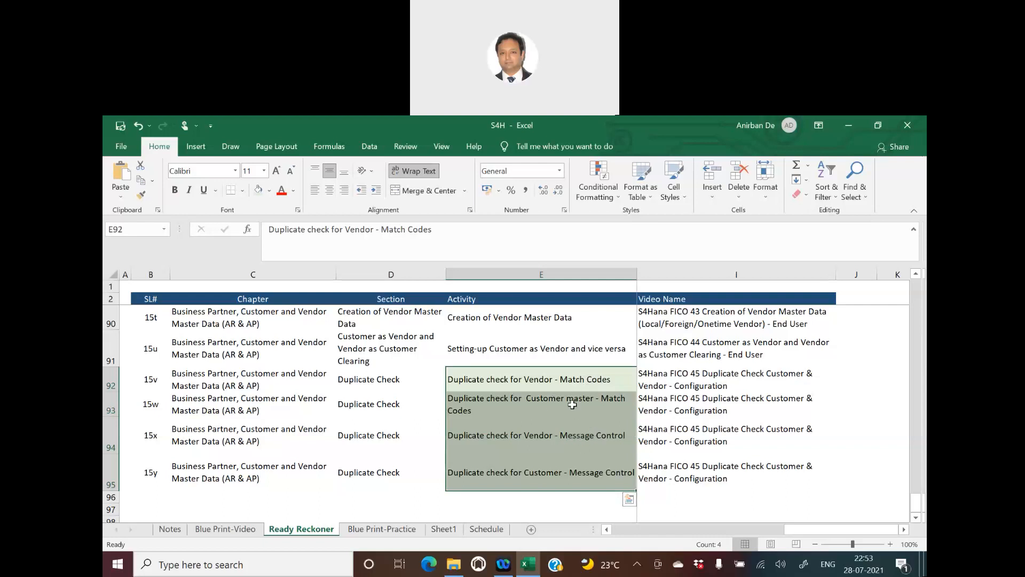
pyautogui.click(592, 379)
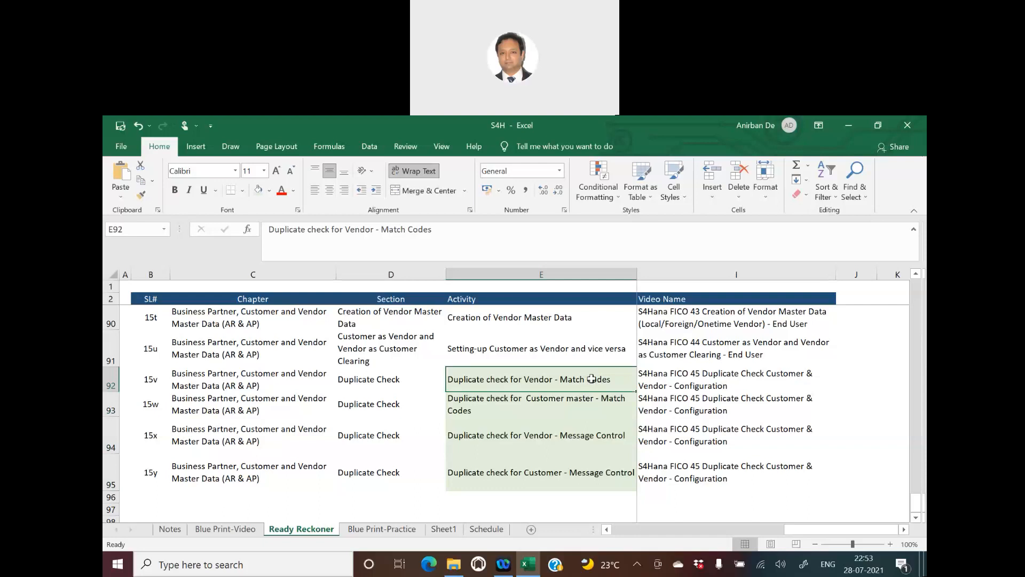
pyautogui.press('Right')
pyautogui.press('Right')
pyautogui.press('Right')
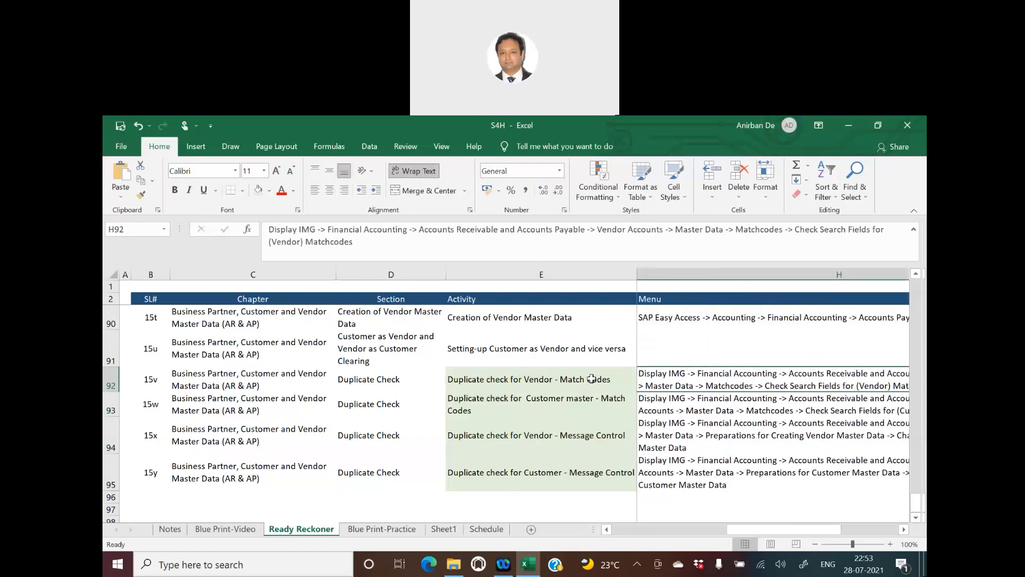
pyautogui.press('Left')
pyautogui.press('Left')
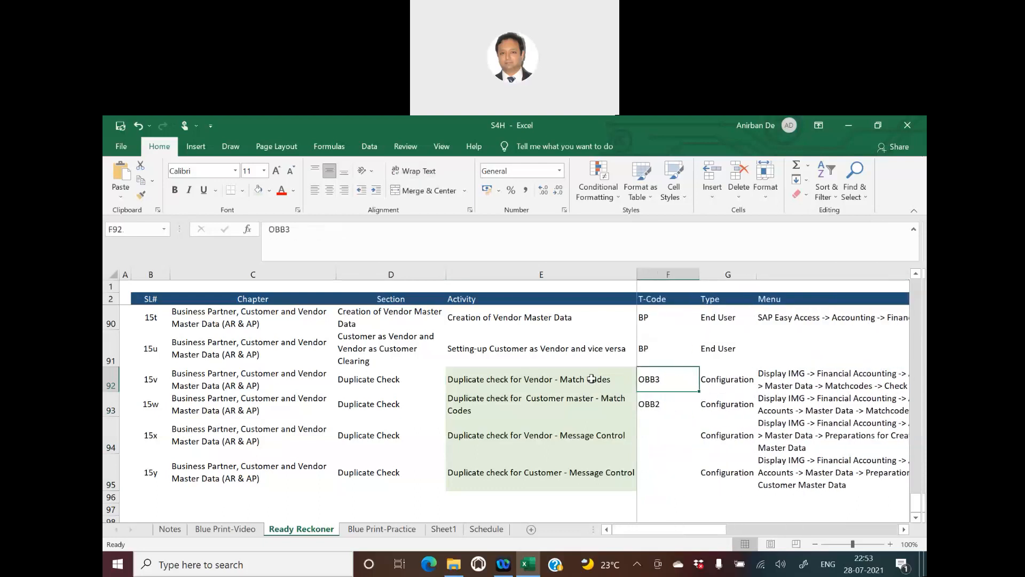
pyautogui.press('Down')
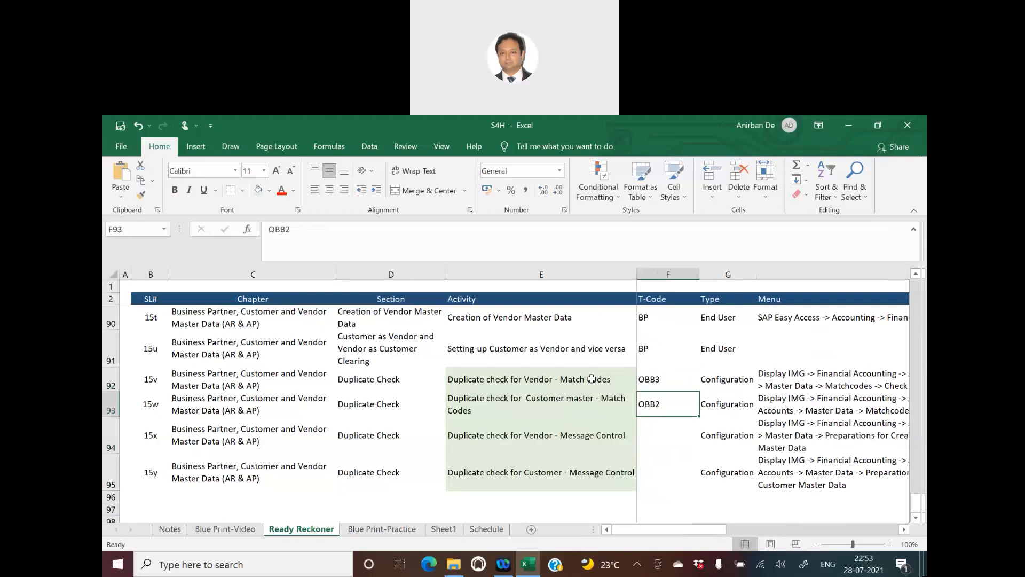
pyautogui.press('Up')
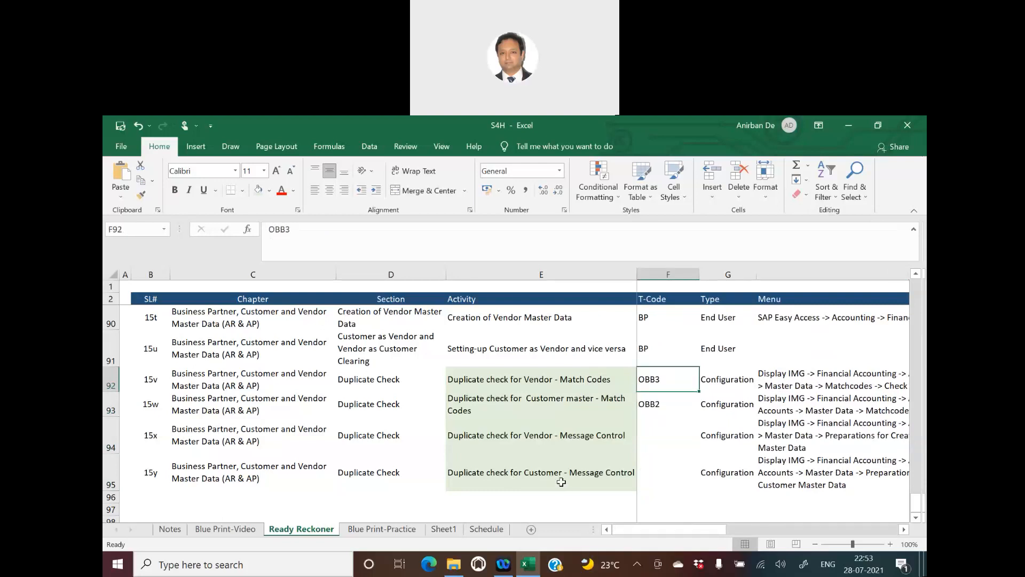
# - Launch SAP Logon and open the S4HANA2020 connection's logon screen
pyautogui.press('super+d')
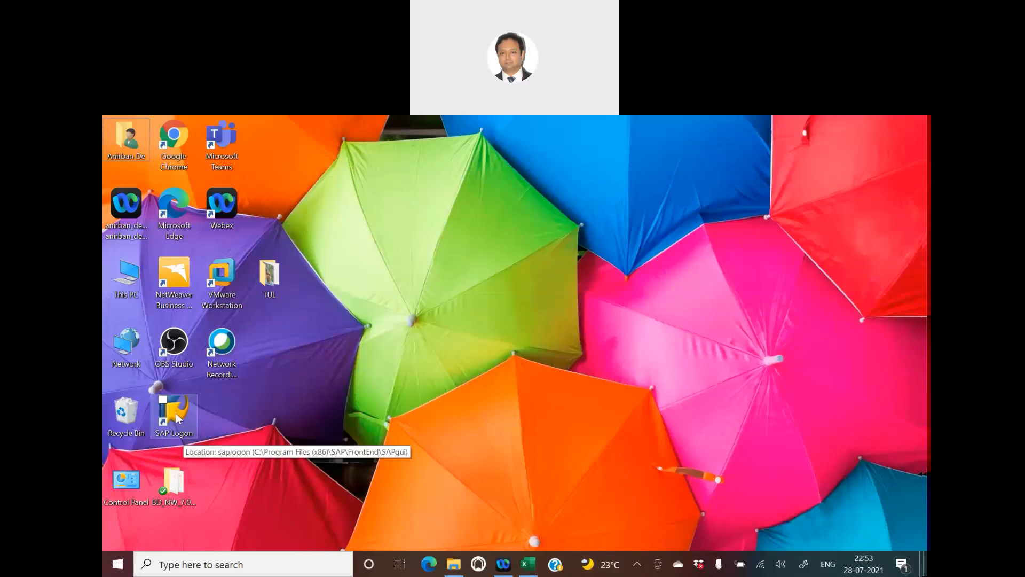
pyautogui.doubleClick(175, 412)
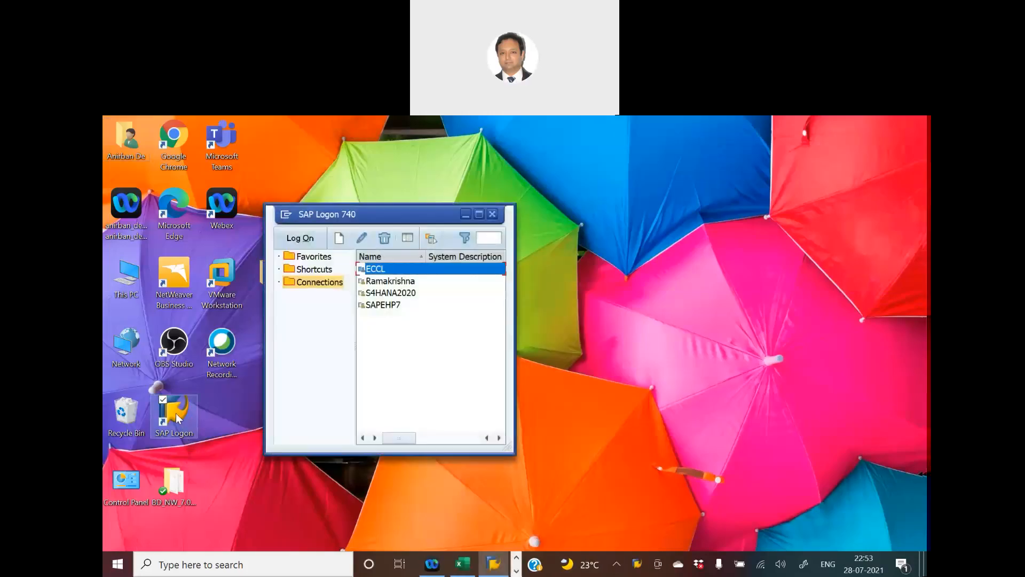
pyautogui.click(383, 294)
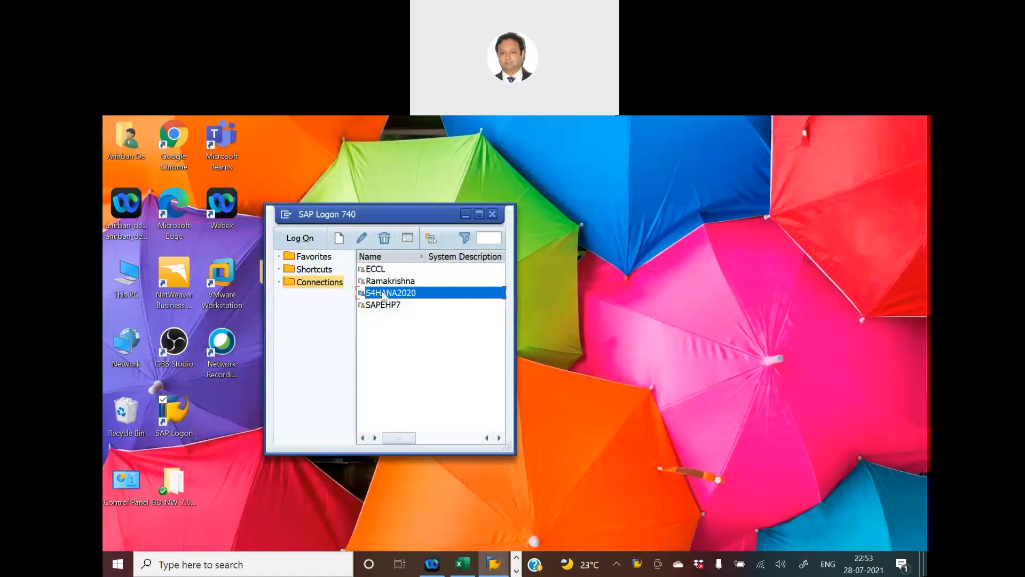
pyautogui.doubleClick(383, 294)
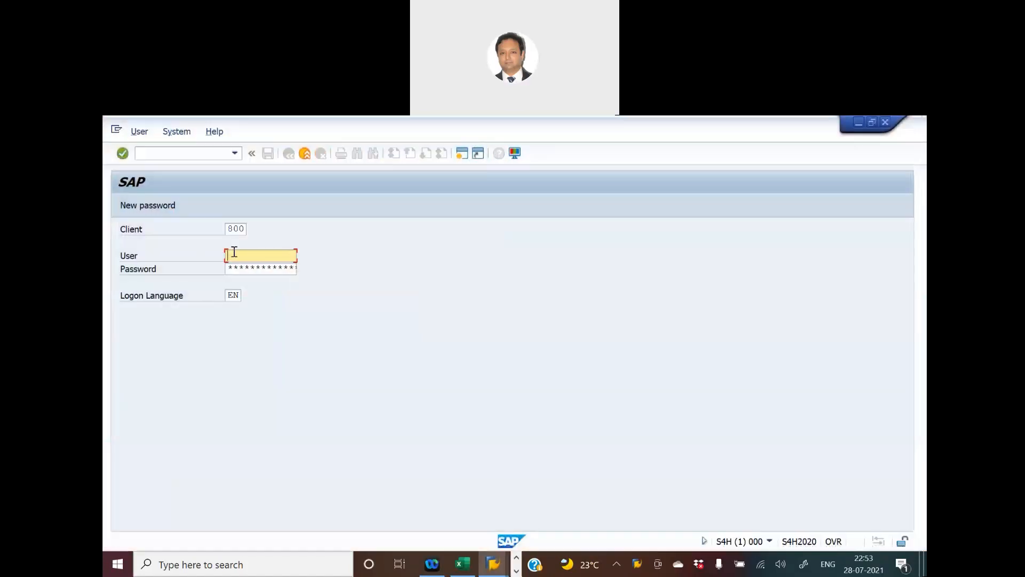
# - Log on to client 800 with the remembered user and the account password
pyautogui.write('A')
pyautogui.press('Down')
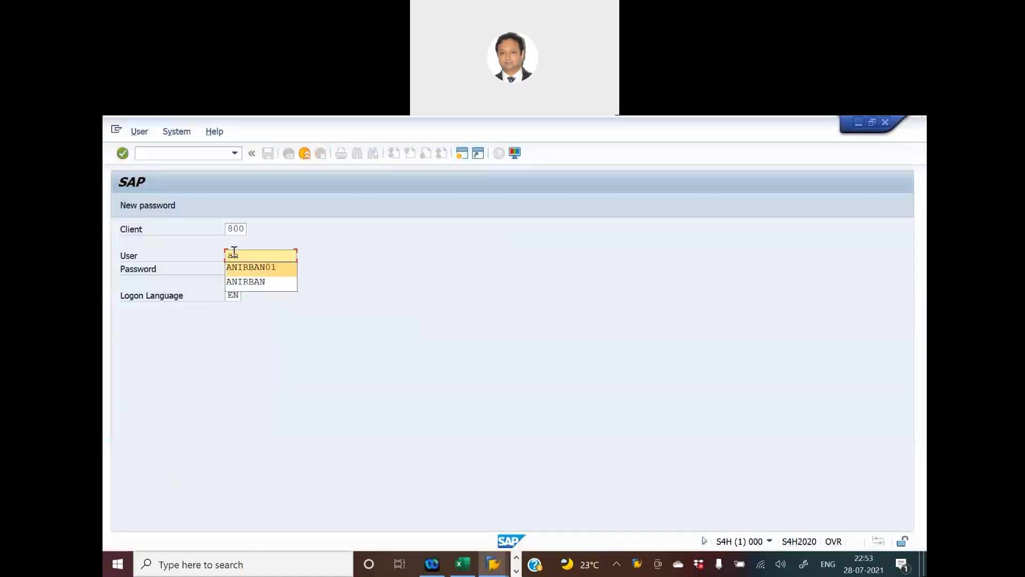
pyautogui.press('Return')
pyautogui.press('Tab')
pyautogui.write('*******')
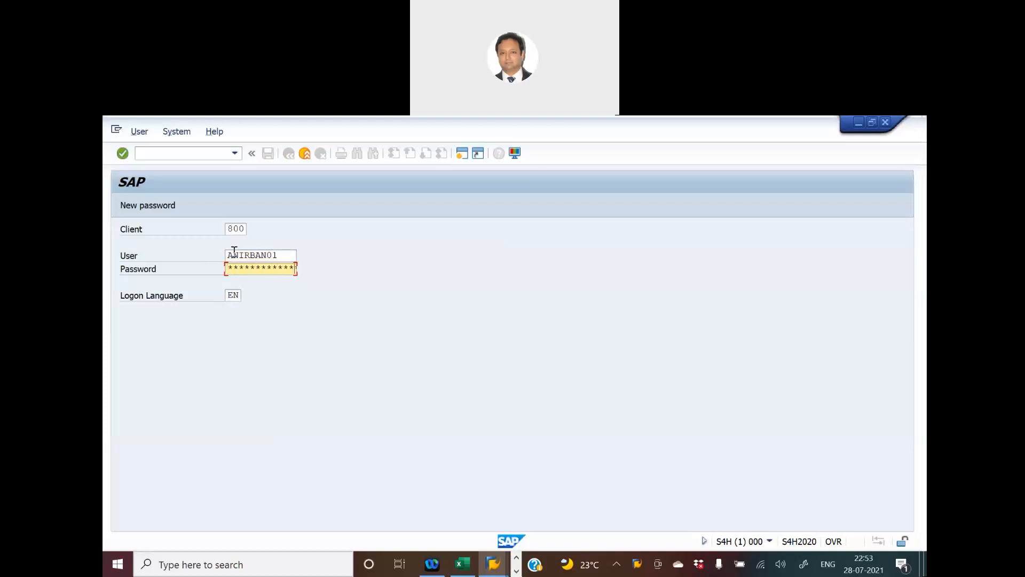
pyautogui.press('Return')
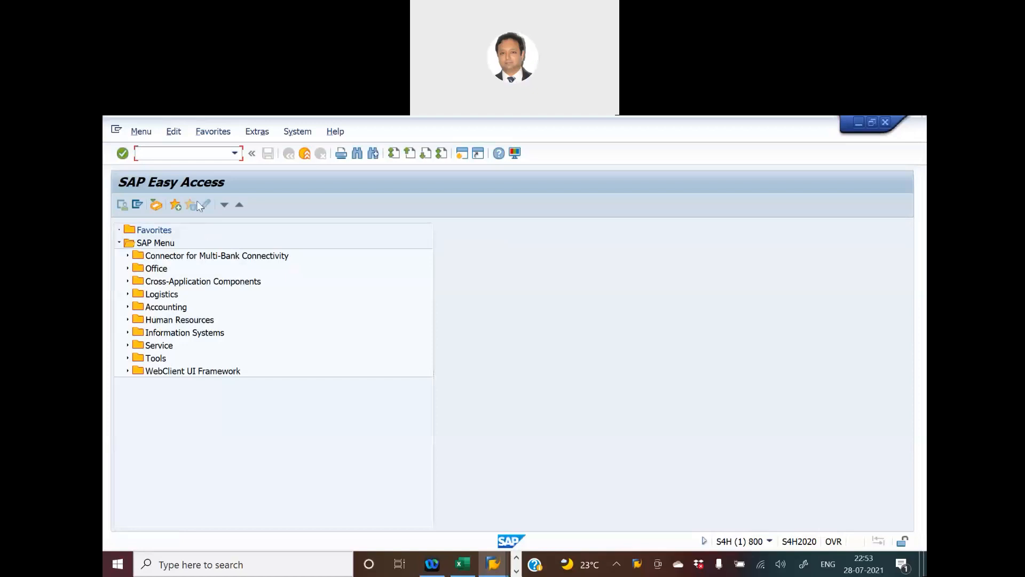
# - Run transaction SPRO and open the SAP Reference IMG
pyautogui.write('spro')
pyautogui.press('Return')
pyautogui.click(163, 205)
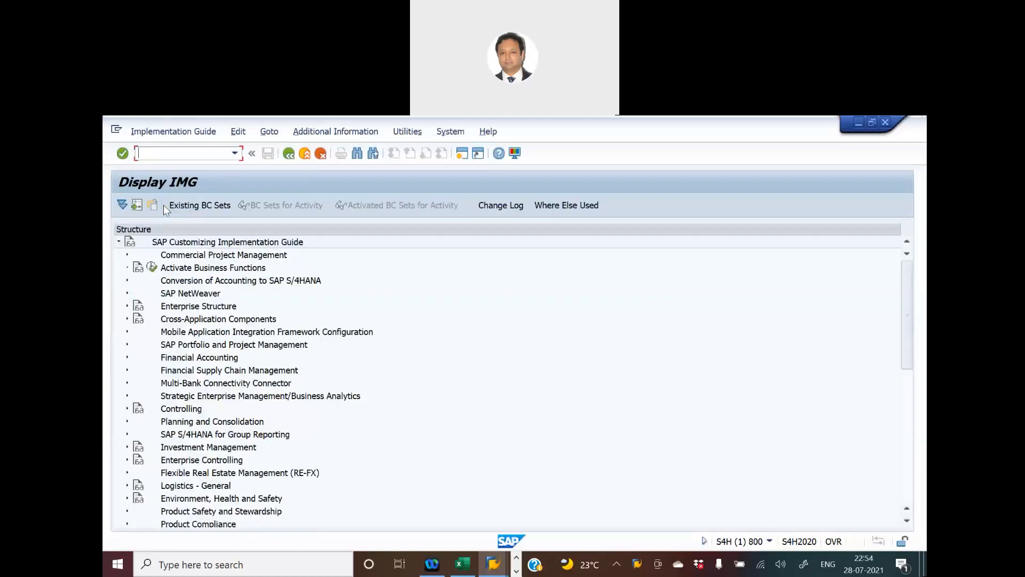
# - Under Financial Accounting > AR/AP > Customer Accounts > Master Data > Matchcodes, execute Maintain Matchcodes for Customers
pyautogui.click(127, 359)
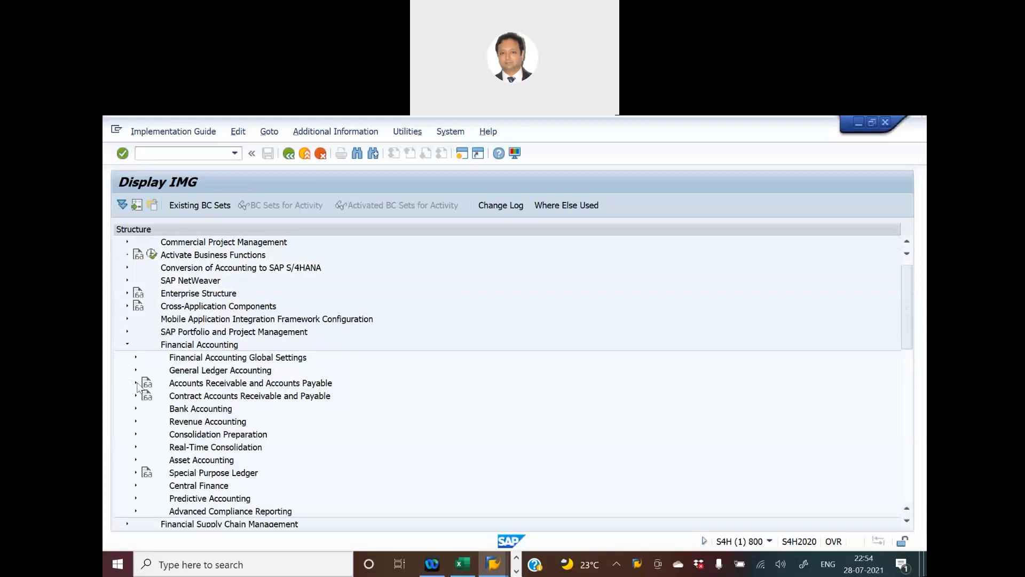
pyautogui.click(136, 383)
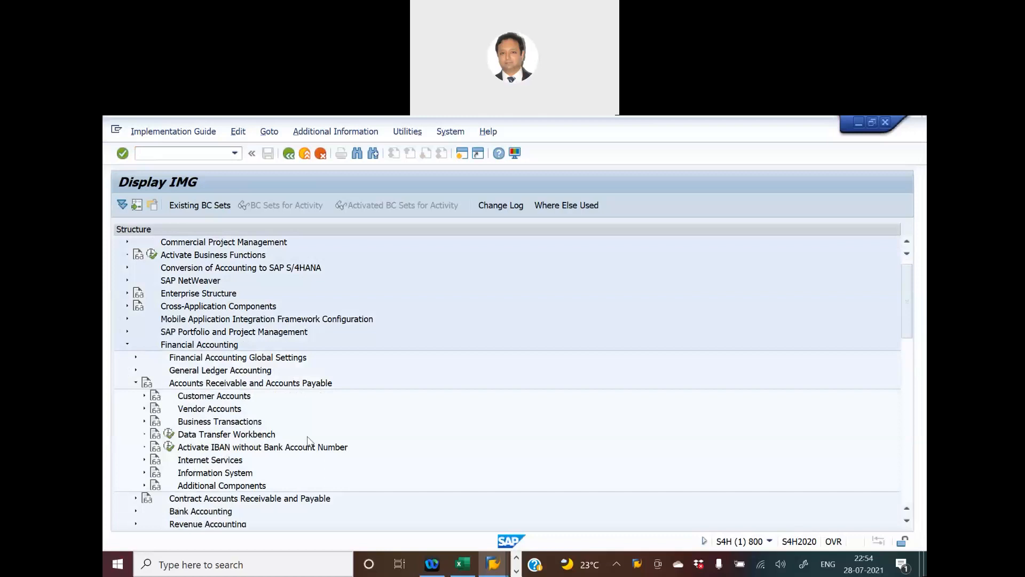
pyautogui.scroll(-3, 138, 386)
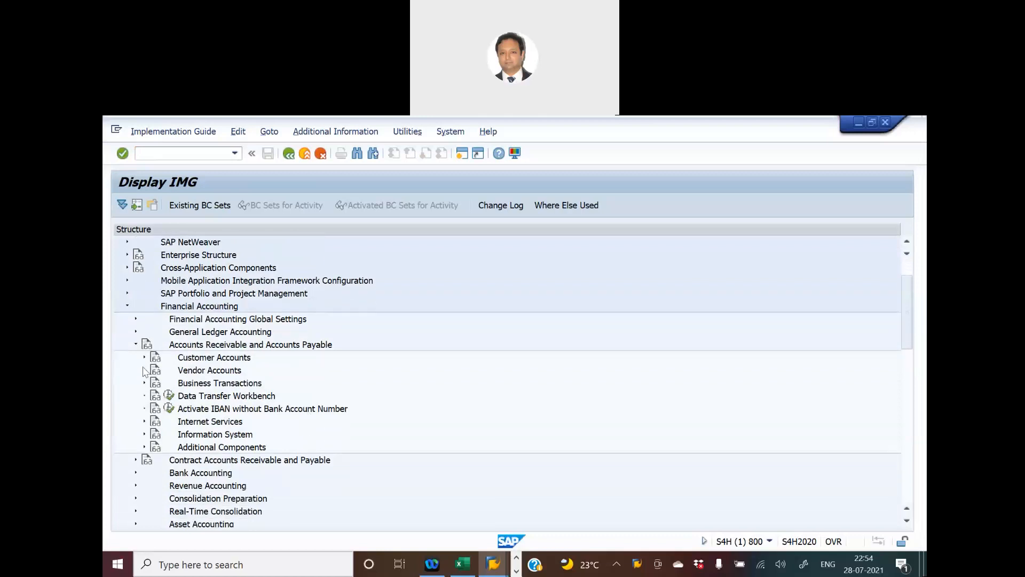
pyautogui.click(144, 357)
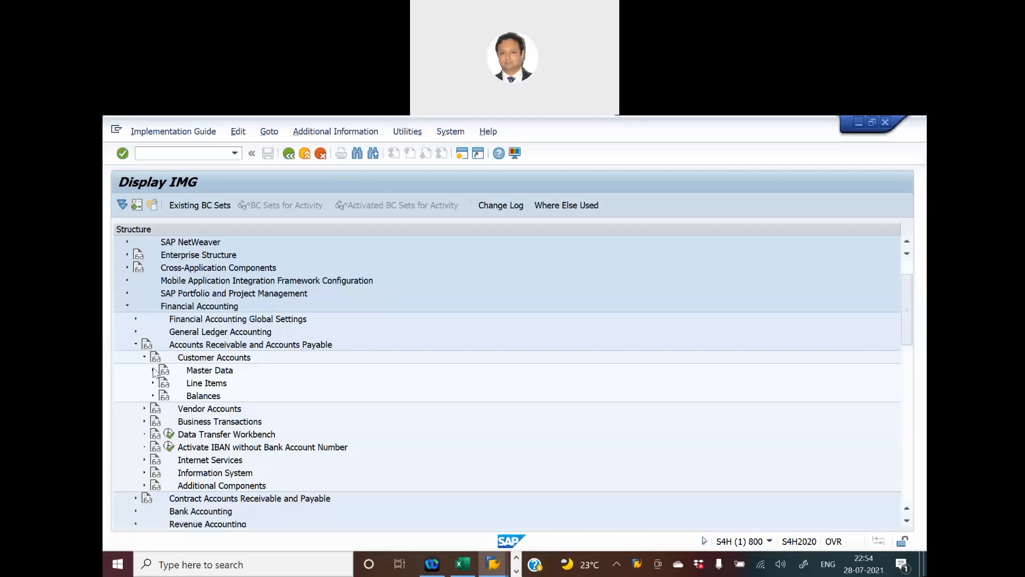
pyautogui.click(153, 371)
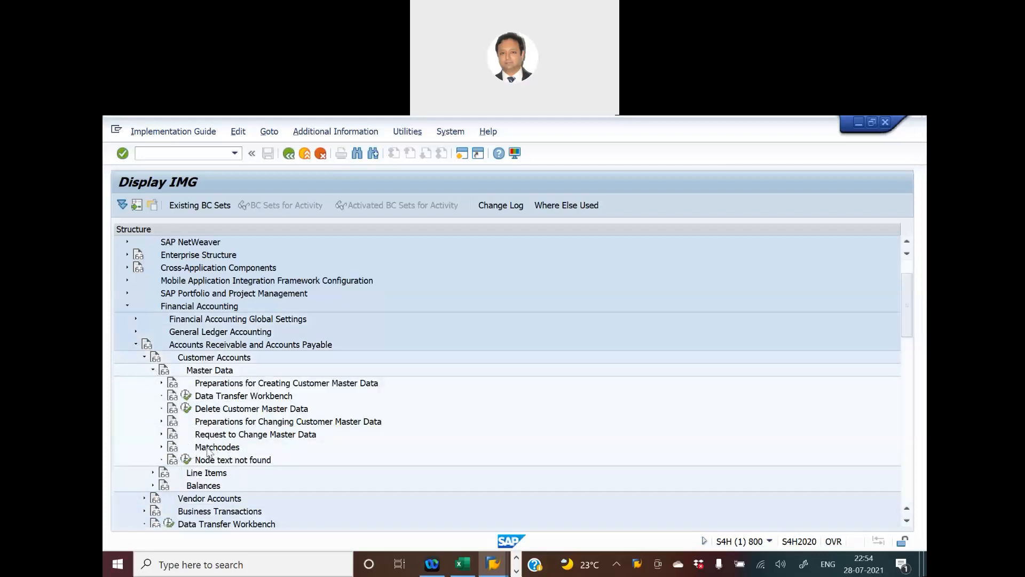
pyautogui.click(163, 448)
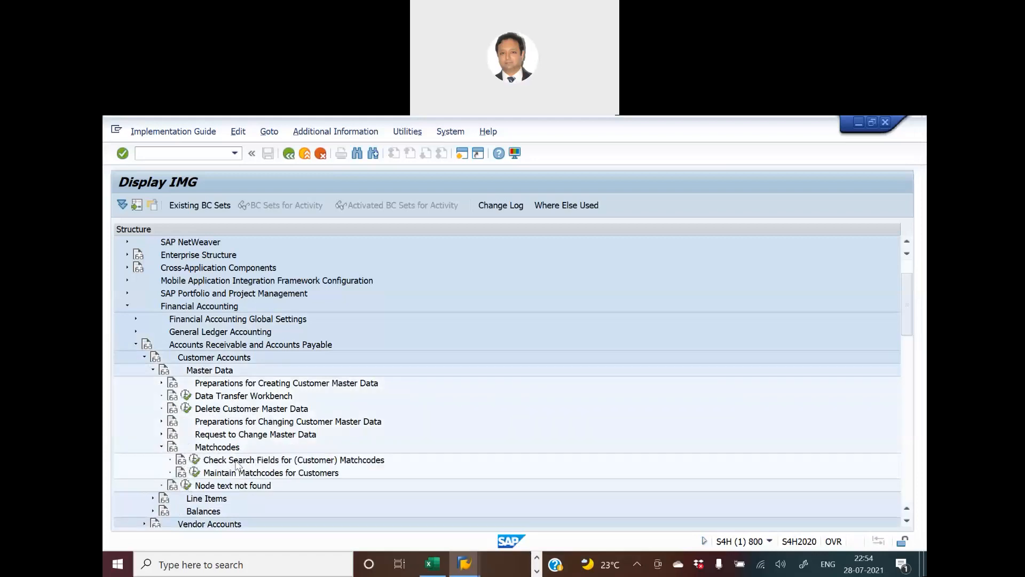
pyautogui.click(195, 472)
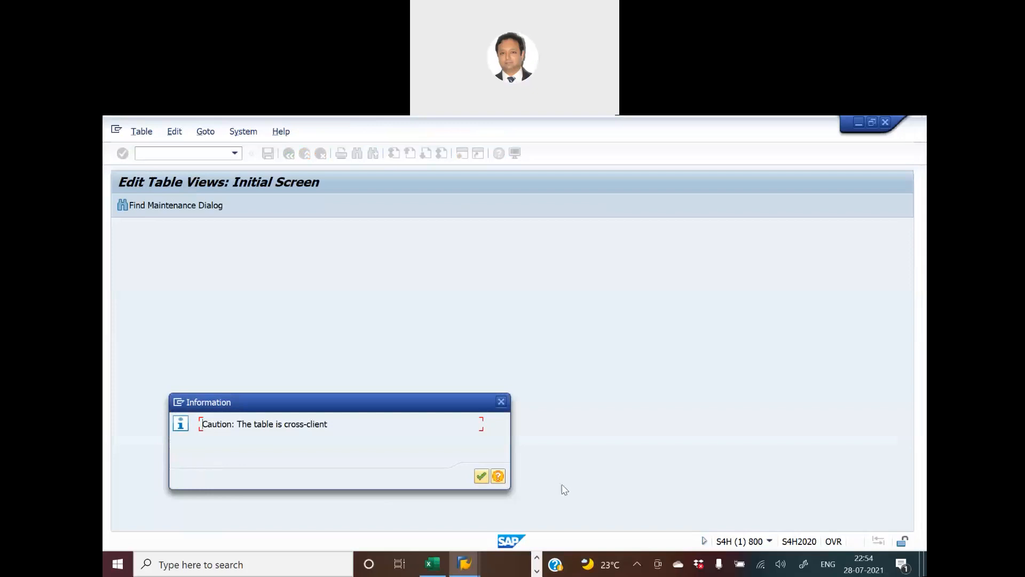
# - Dismiss the caution, review customer search fields NAME1, NAME2 and ORT01, then return to the IMG
pyautogui.click(481, 476)
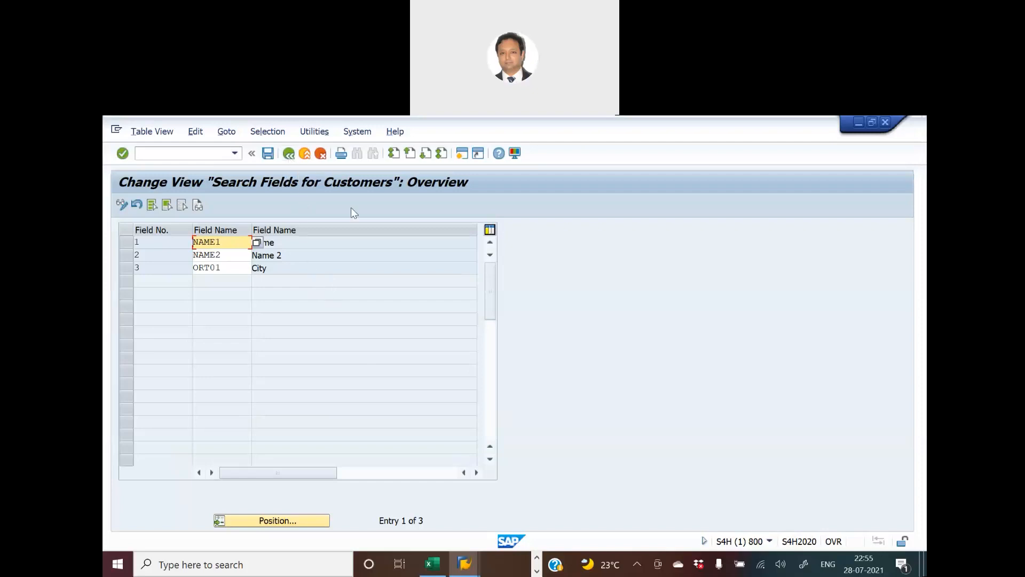
pyautogui.click(288, 155)
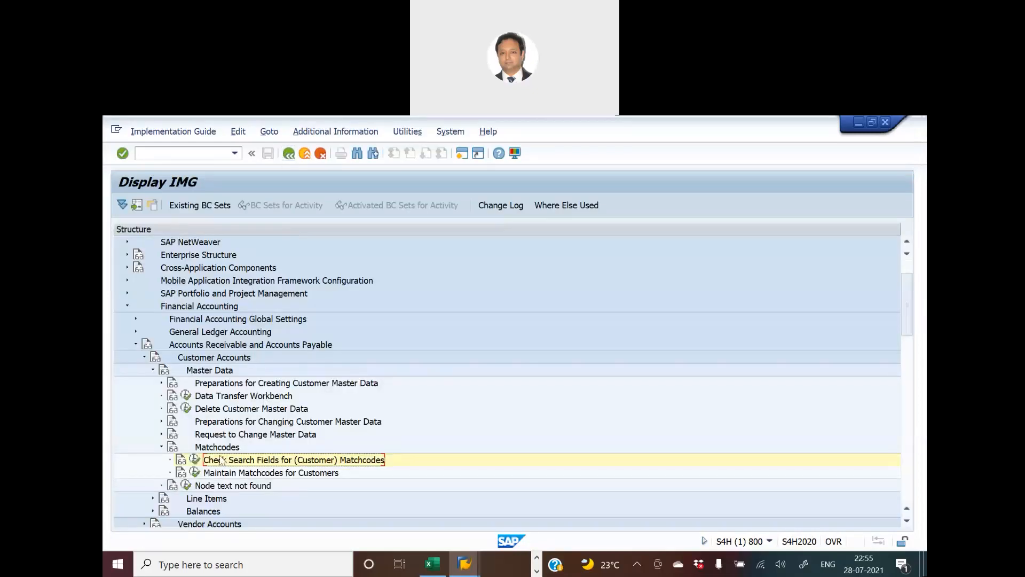
# - Under Vendor Accounts > Master Data > Matchcodes, open the vendor search fields NAME1, NAME2 and ORT01
pyautogui.click(153, 370)
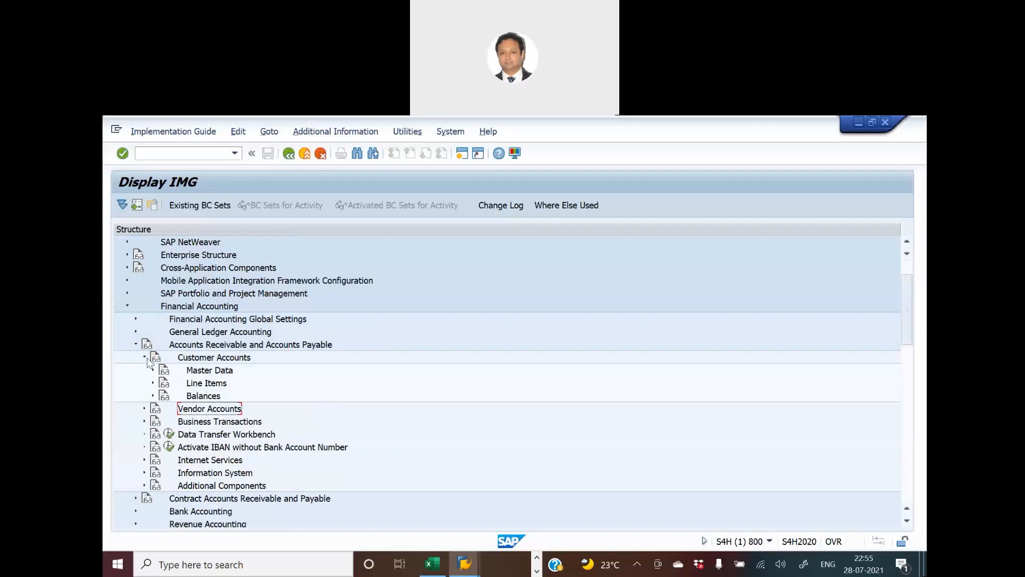
pyautogui.click(145, 357)
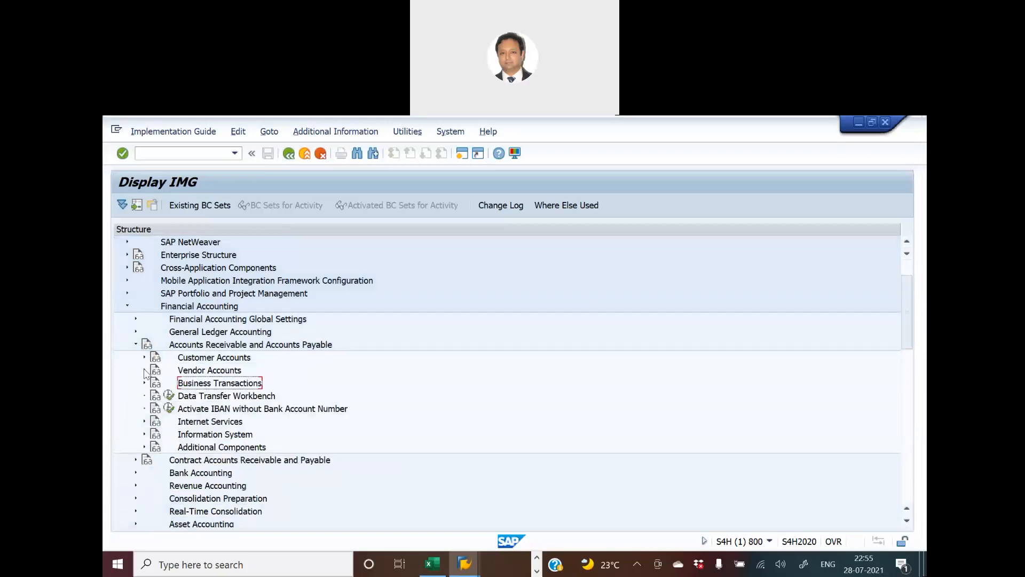
pyautogui.click(144, 370)
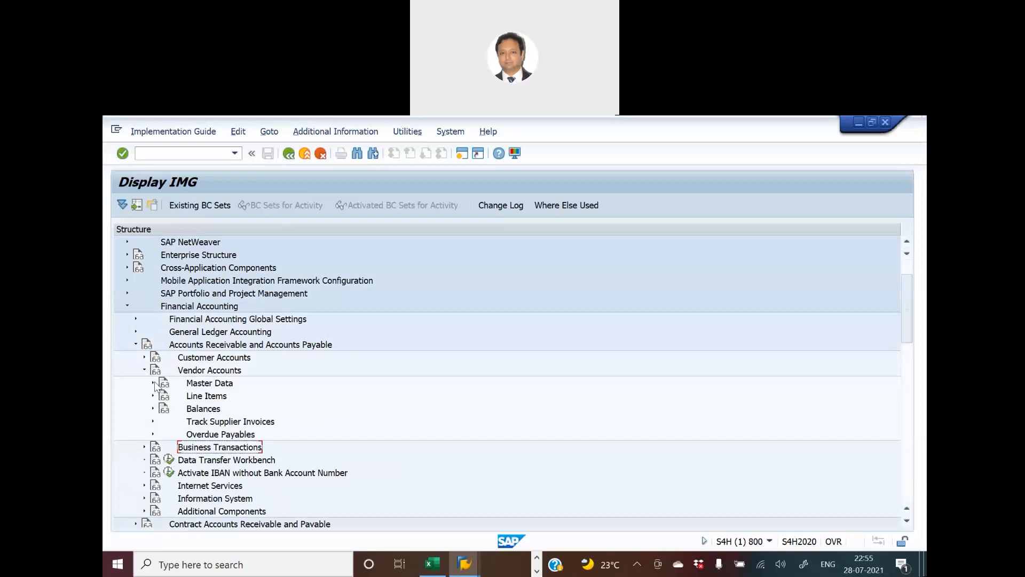
pyautogui.click(153, 383)
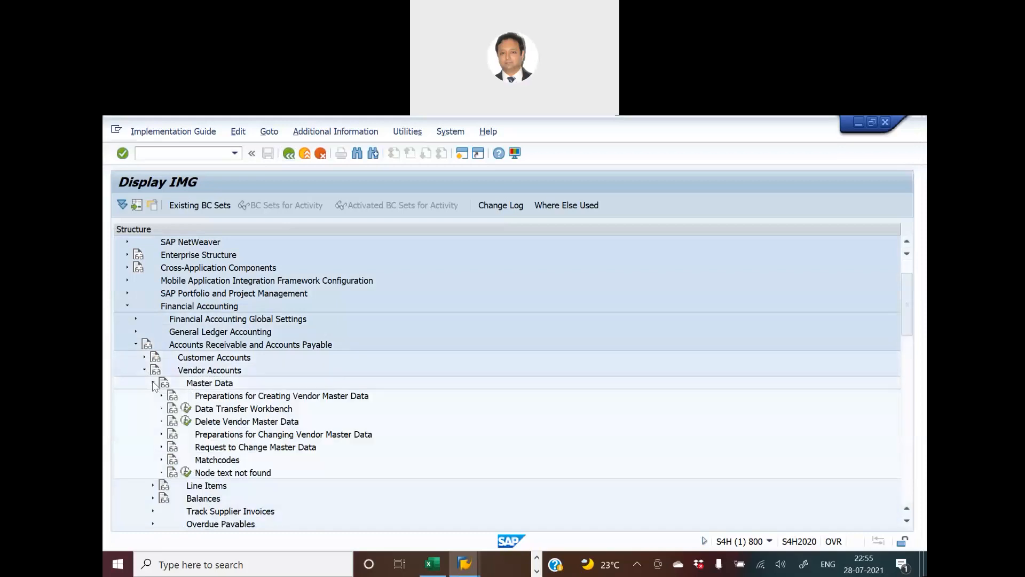
pyautogui.click(161, 460)
pyautogui.click(195, 473)
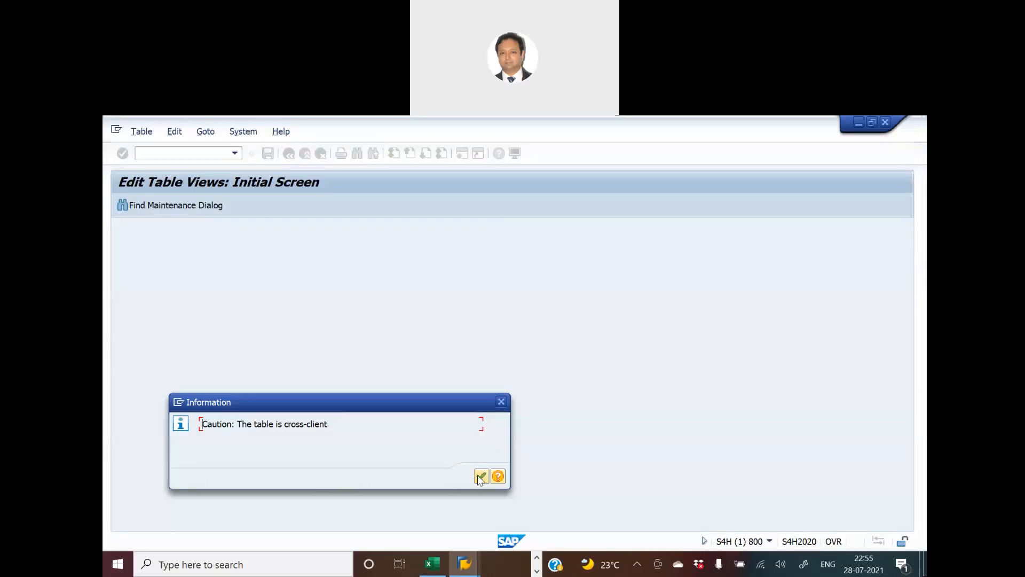
pyautogui.click(480, 477)
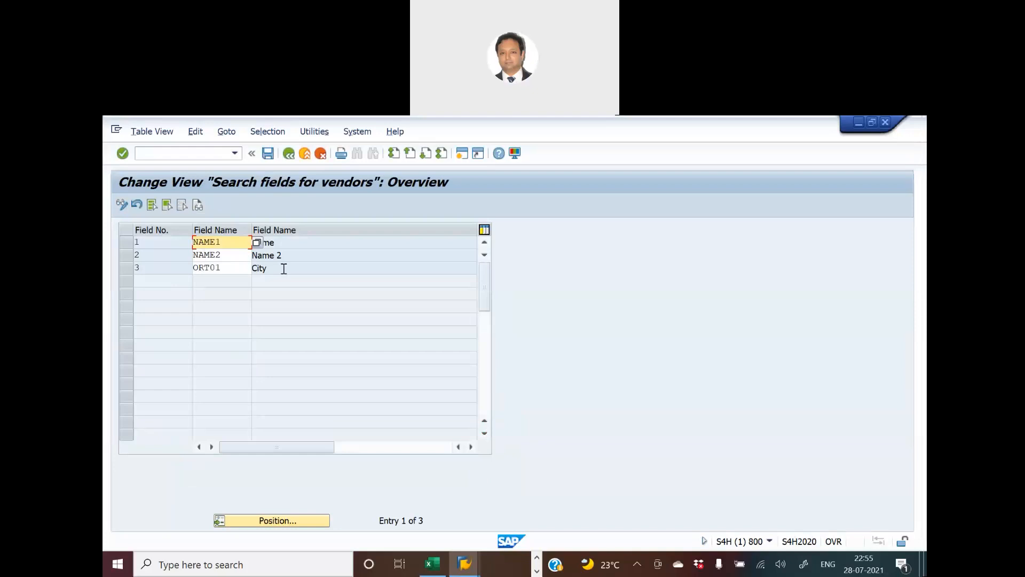
pyautogui.hotkey('alt', 'Tab')
pyautogui.hotkey('alt', 'Tab')
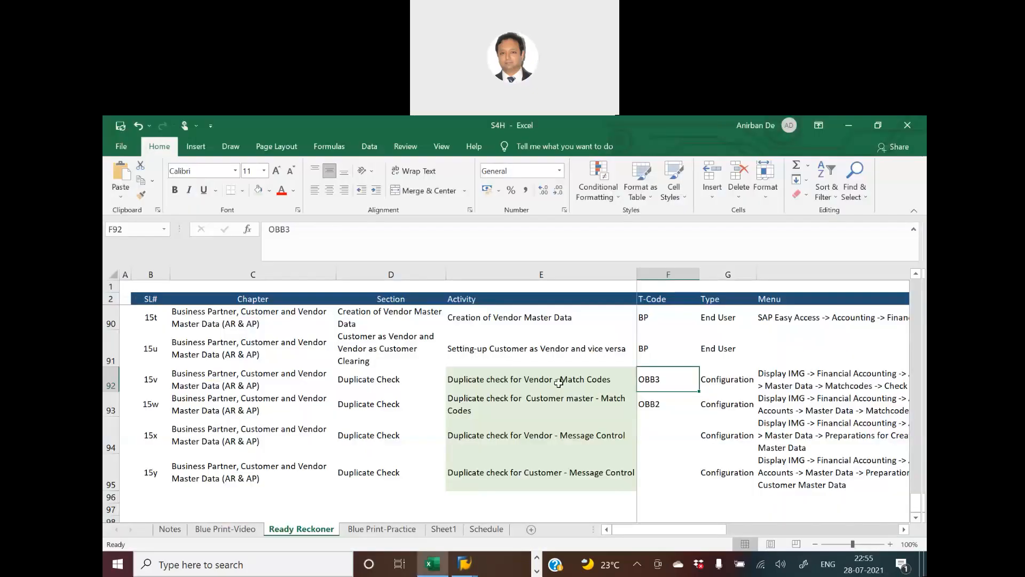
# - Check the Ready Reckoner's match-code rows E92:E93 and the Vendor Message Control activity in E94
pyautogui.click(559, 382)
pyautogui.click(556, 398)
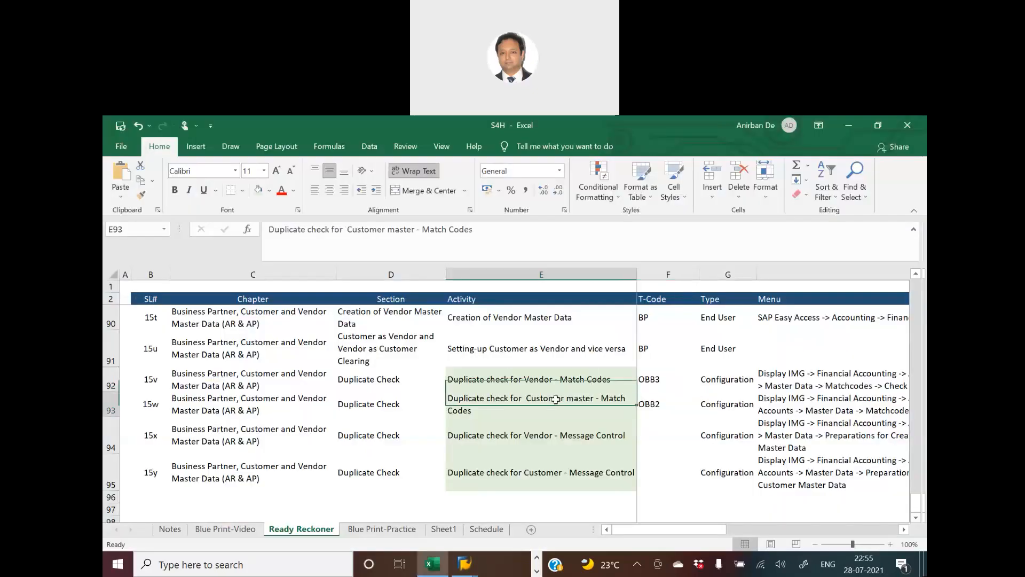
pyautogui.moveTo(545, 378); pyautogui.dragTo(547, 399)
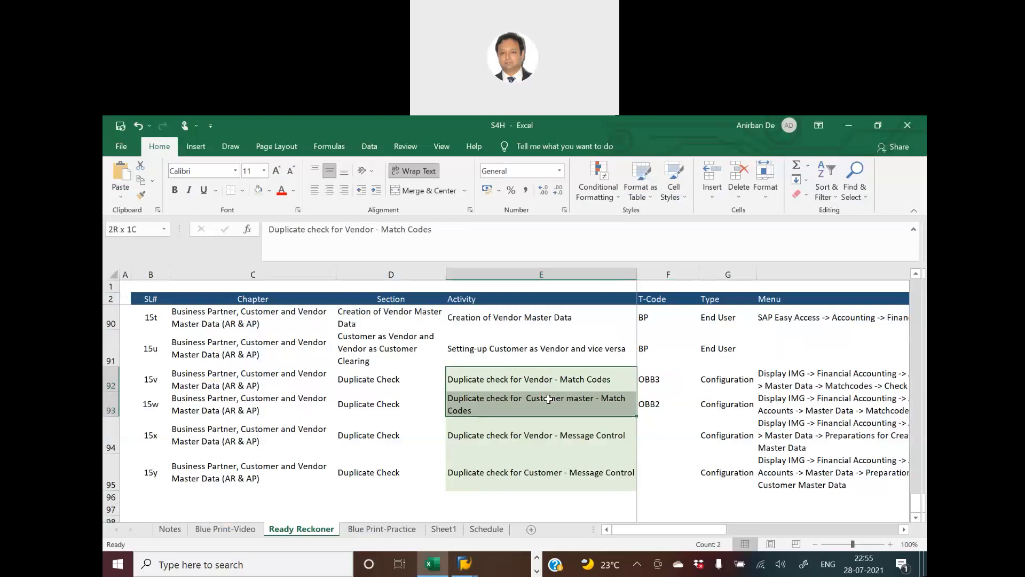
pyautogui.click(549, 439)
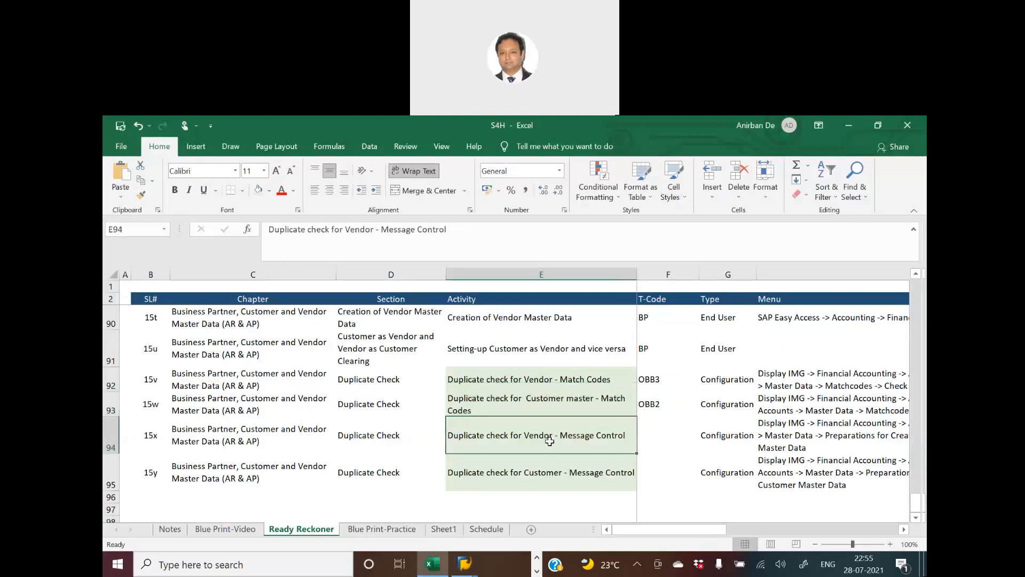
pyautogui.hotkey('alt', 'Tab')
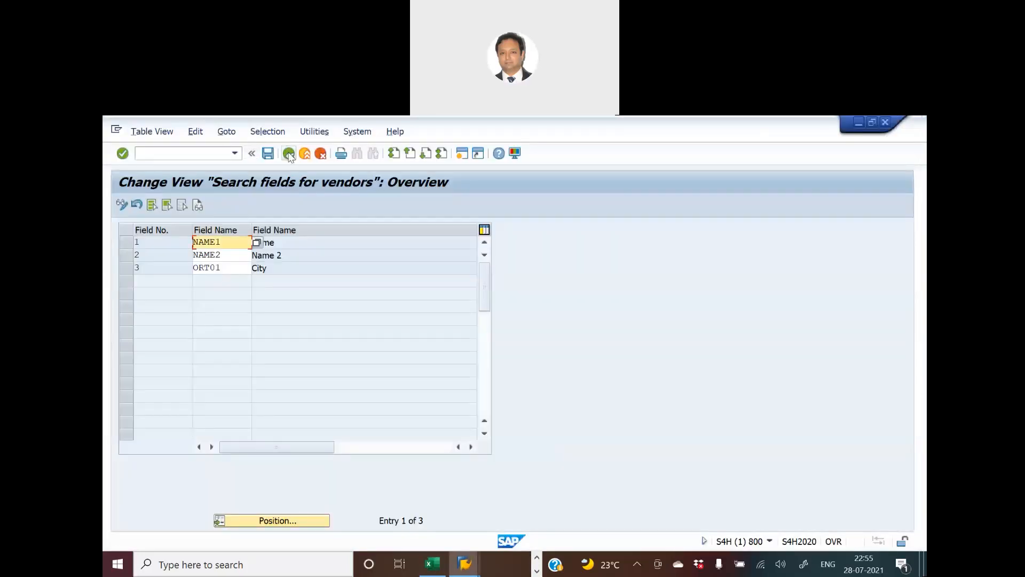
# - Execute Change Message Control for Vendor Master Data to show area F2's message 057 entry
pyautogui.click(288, 154)
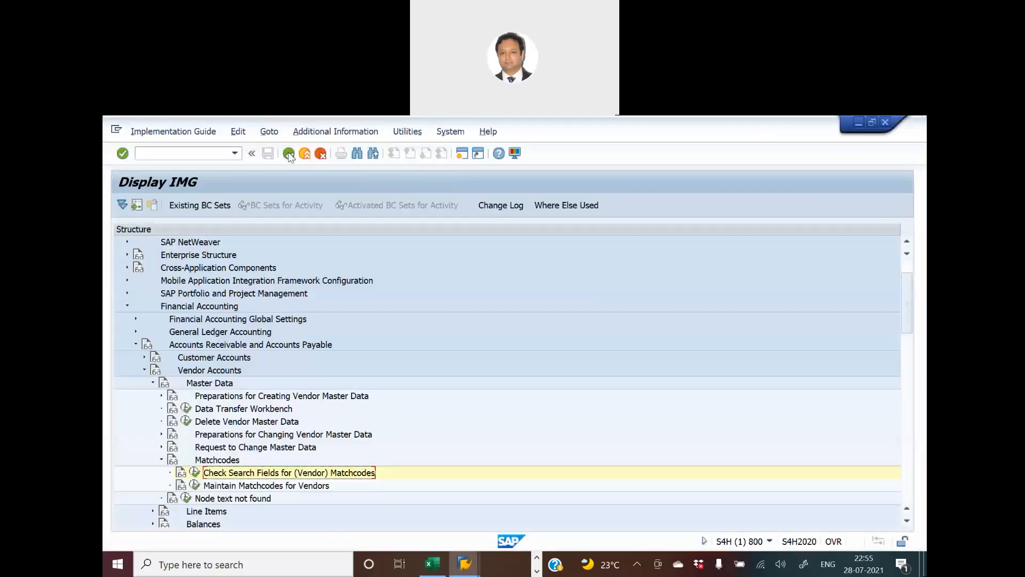
pyautogui.click(161, 396)
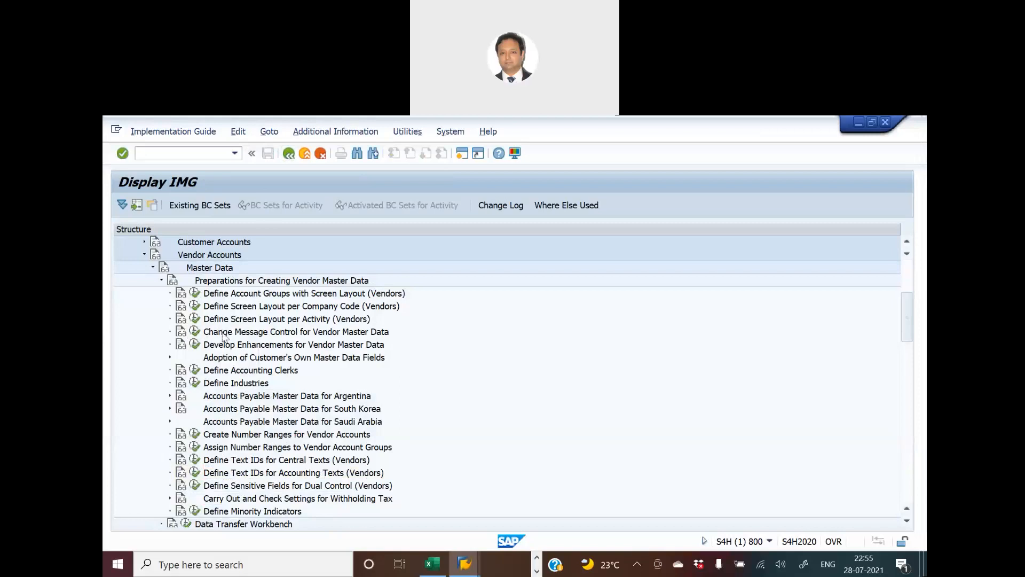
pyautogui.click(194, 331)
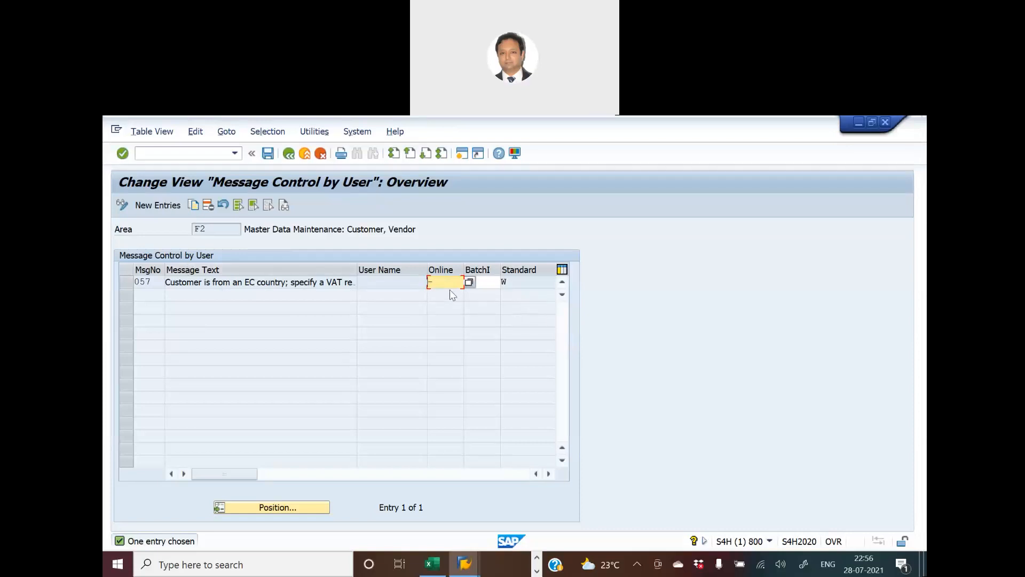
pyautogui.click(469, 282)
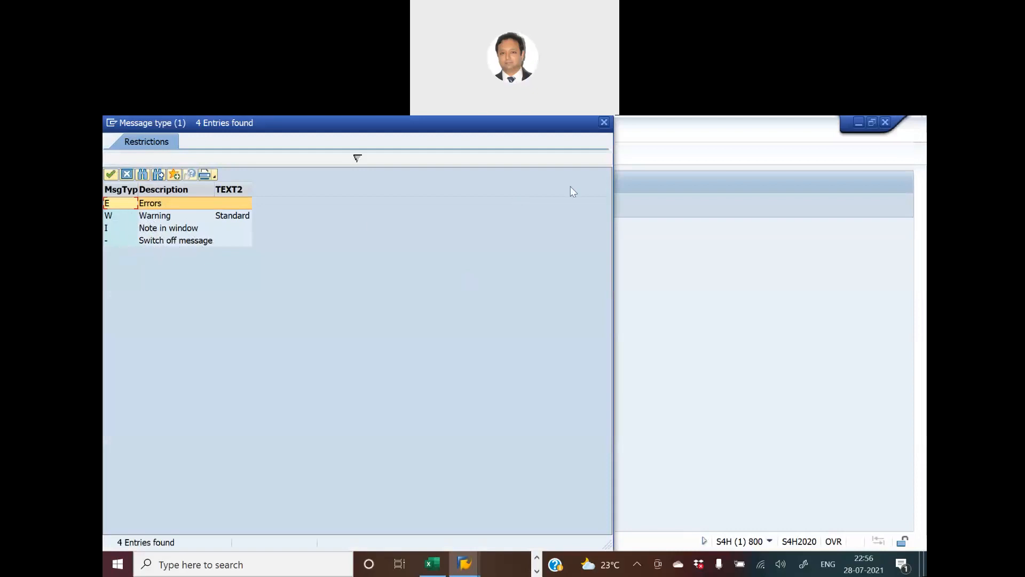
pyautogui.click(604, 123)
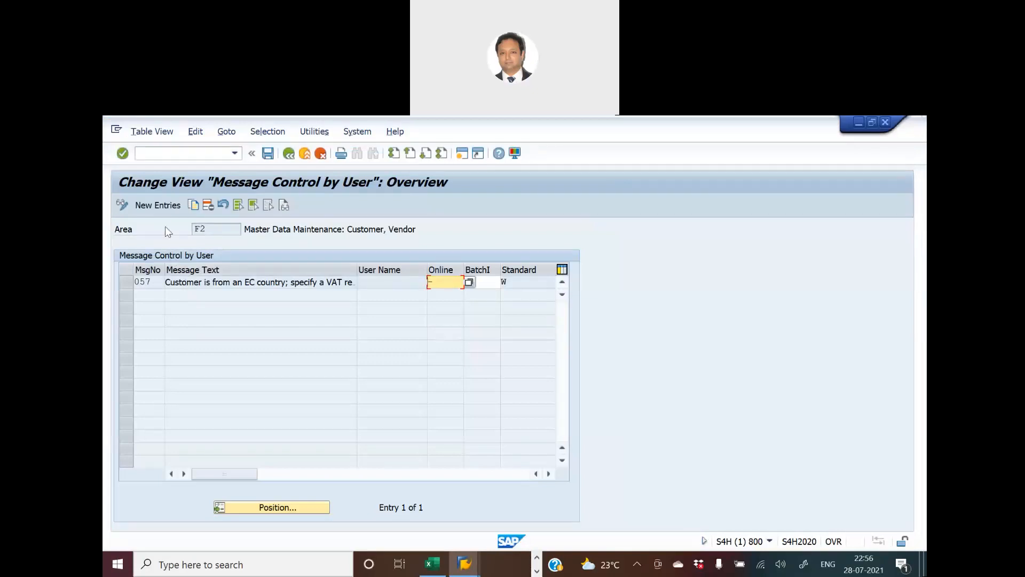
pyautogui.click(158, 206)
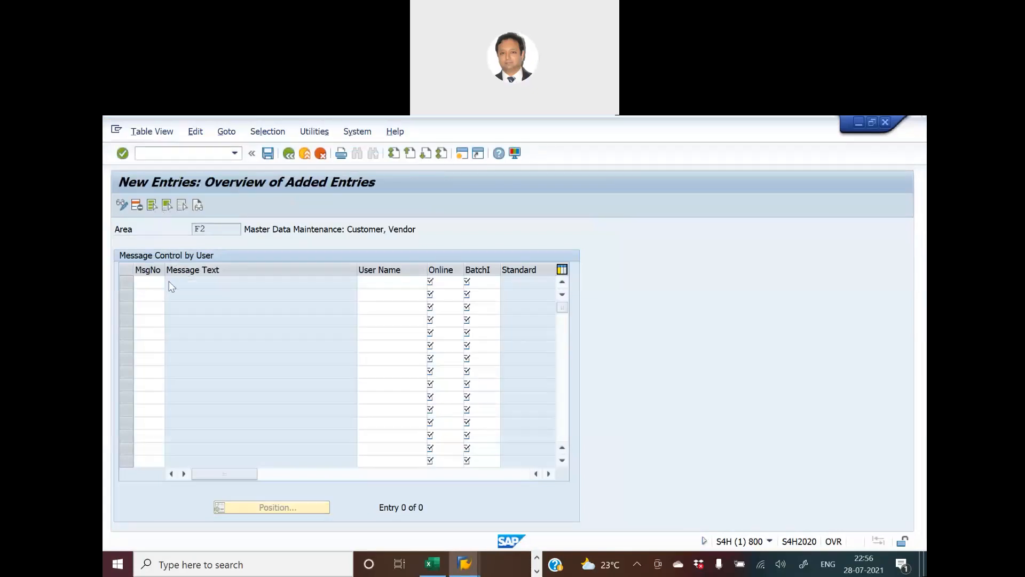
pyautogui.press('F4')
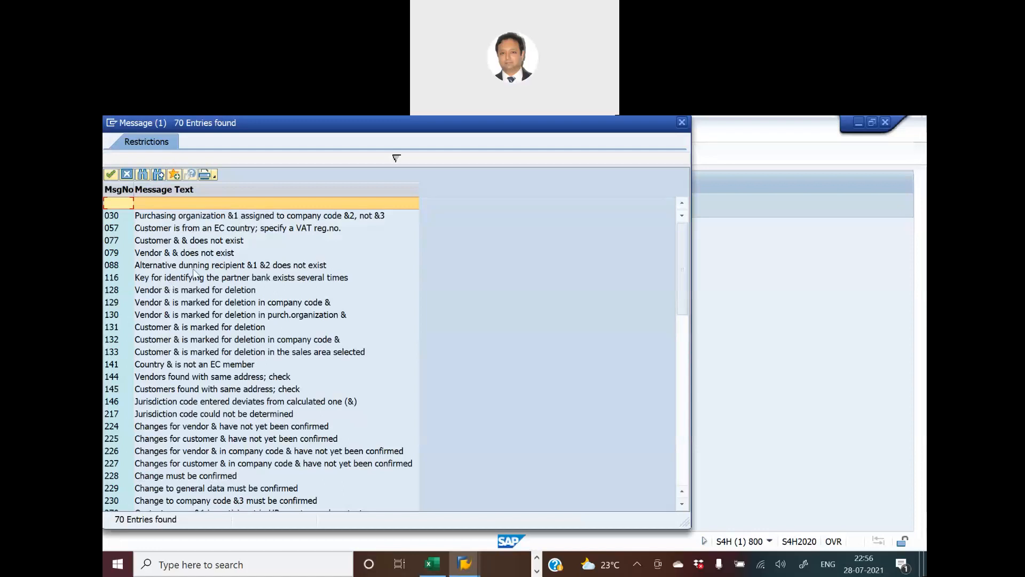
pyautogui.moveTo(306, 120); pyautogui.dragTo(580, 254)
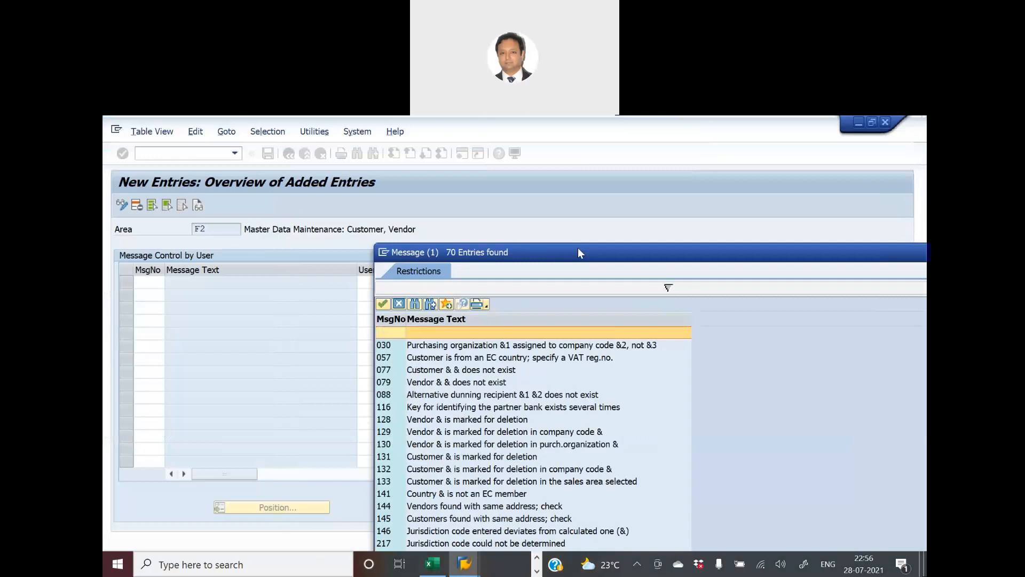
pyautogui.moveTo(578, 250); pyautogui.dragTo(260, 197)
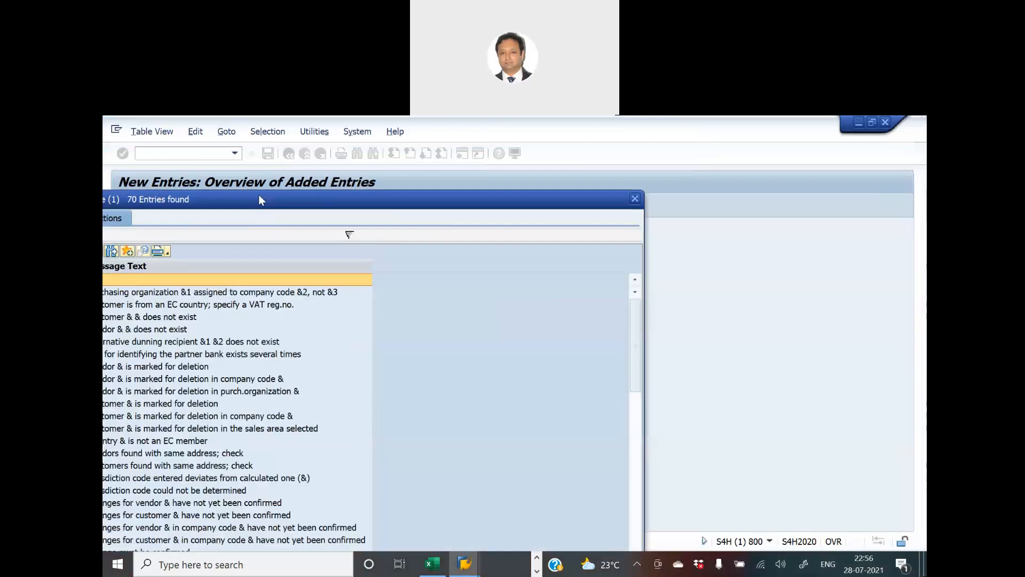
pyautogui.click(635, 200)
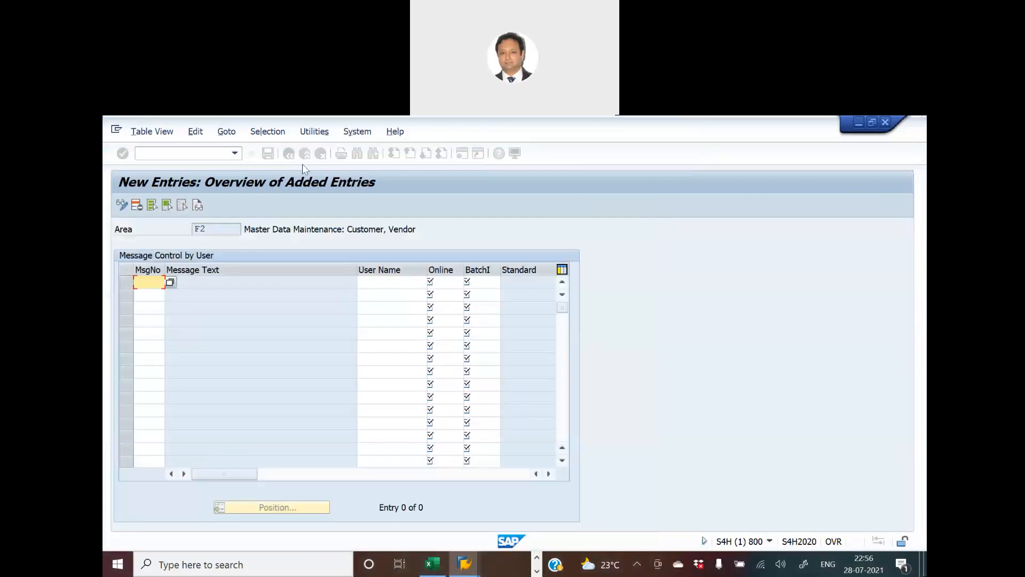
pyautogui.click(289, 154)
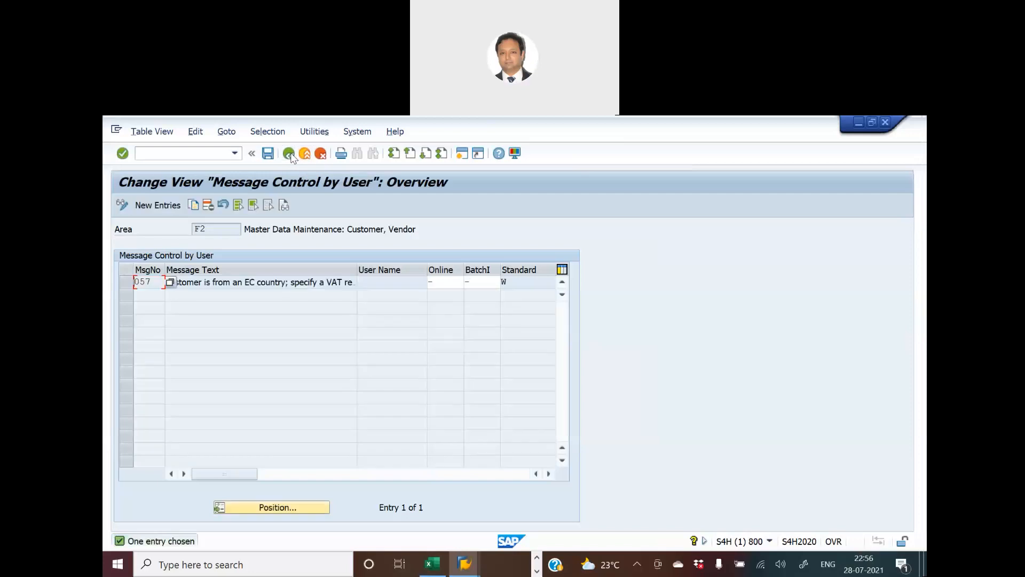
pyautogui.click(289, 154)
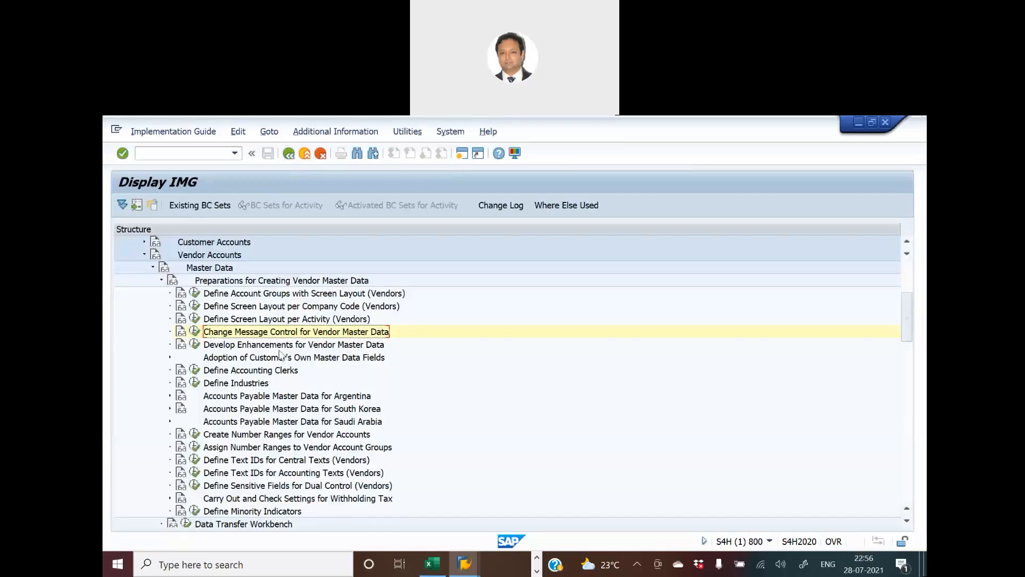
pyautogui.click(194, 332)
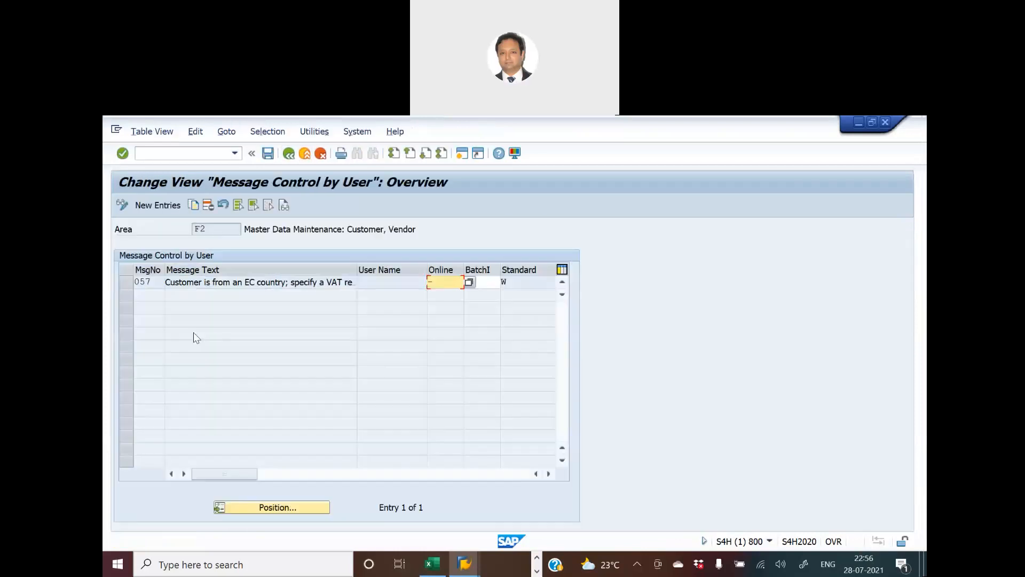
# - Add a new entry for message 144 (vendors with same address) with online and batch type I
pyautogui.click(159, 206)
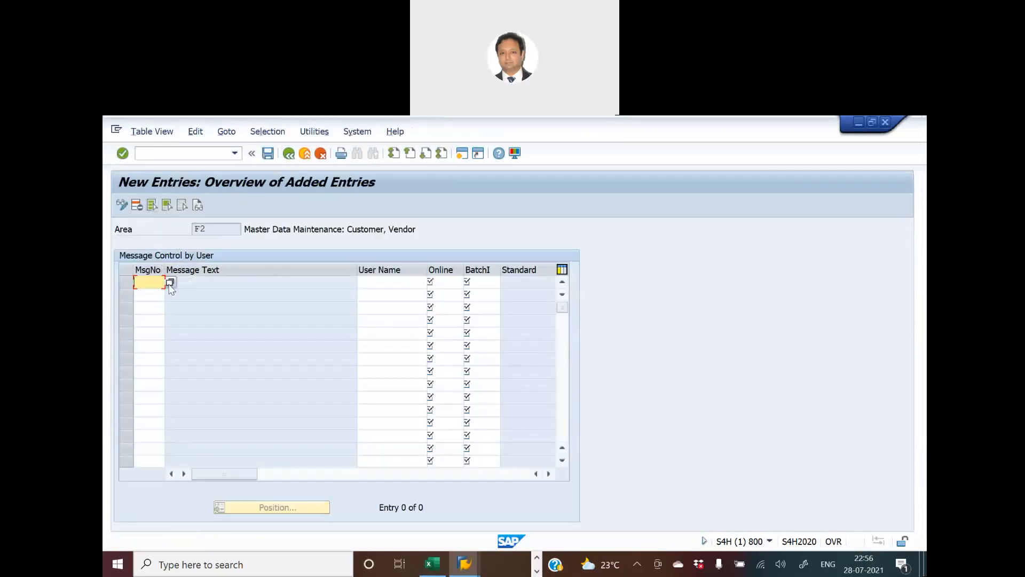
pyautogui.press('F4')
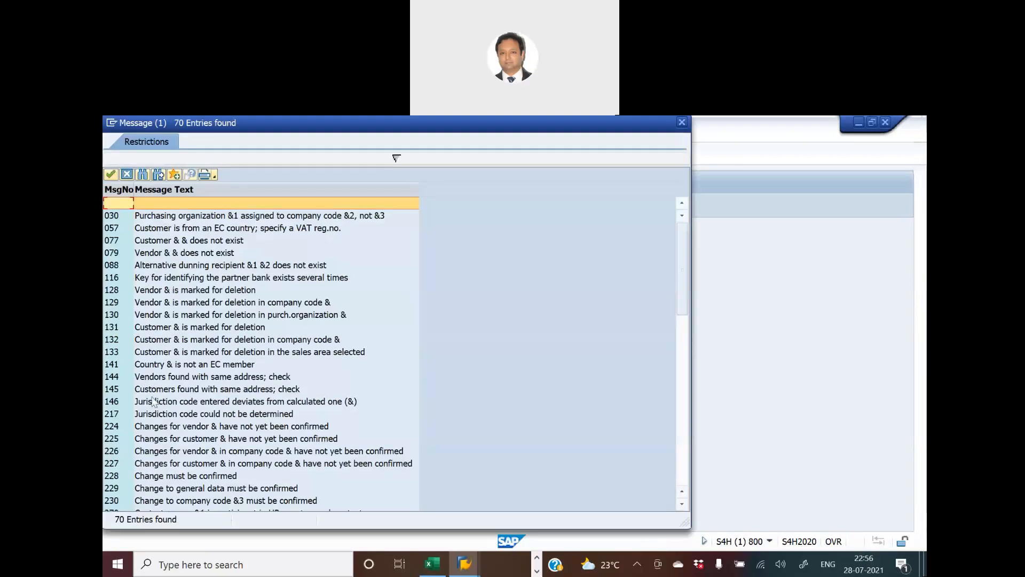
pyautogui.doubleClick(113, 378)
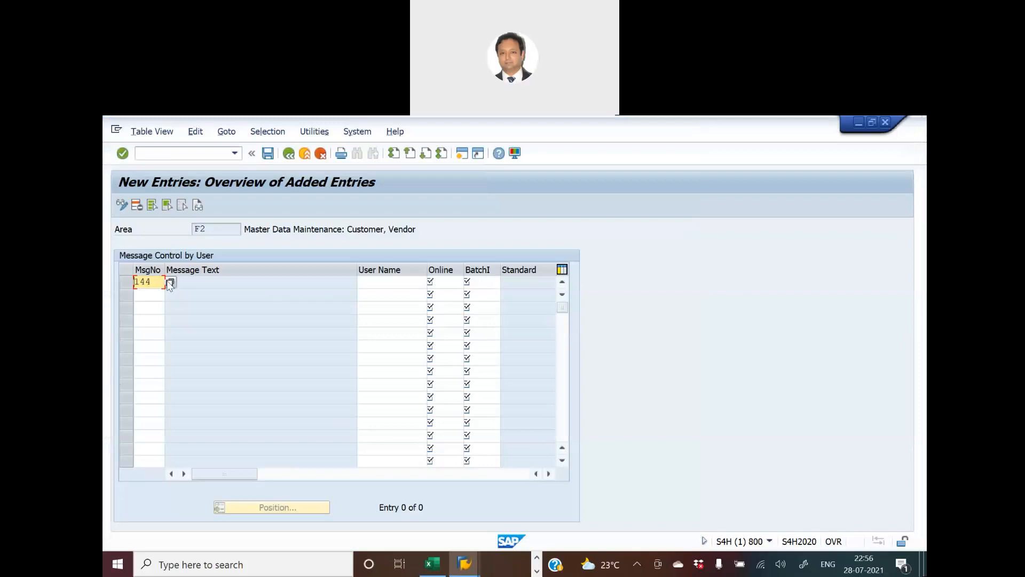
pyautogui.click(441, 283)
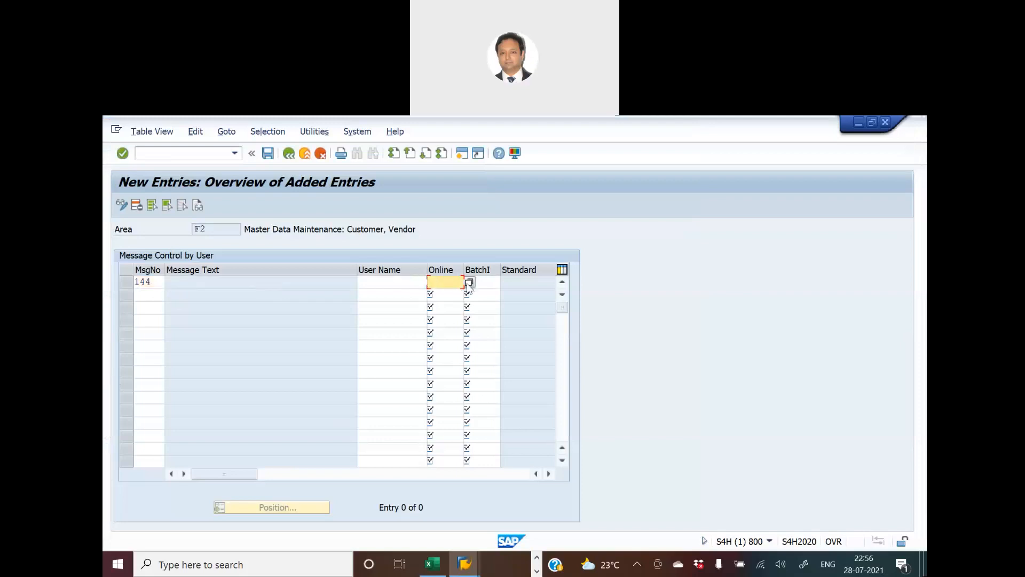
pyautogui.click(469, 283)
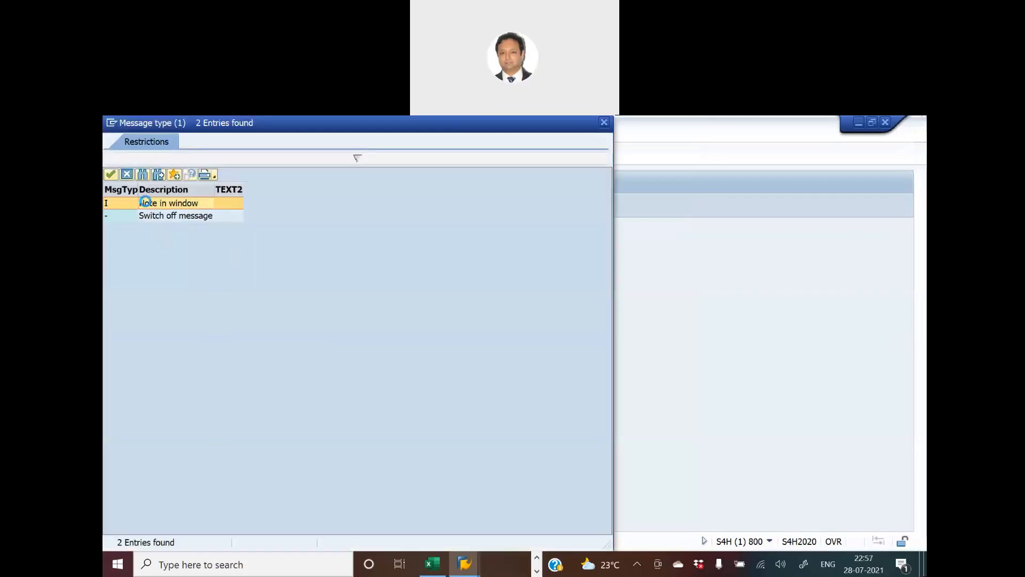
pyautogui.doubleClick(146, 205)
pyautogui.click(482, 282)
pyautogui.click(505, 282)
pyautogui.doubleClick(153, 204)
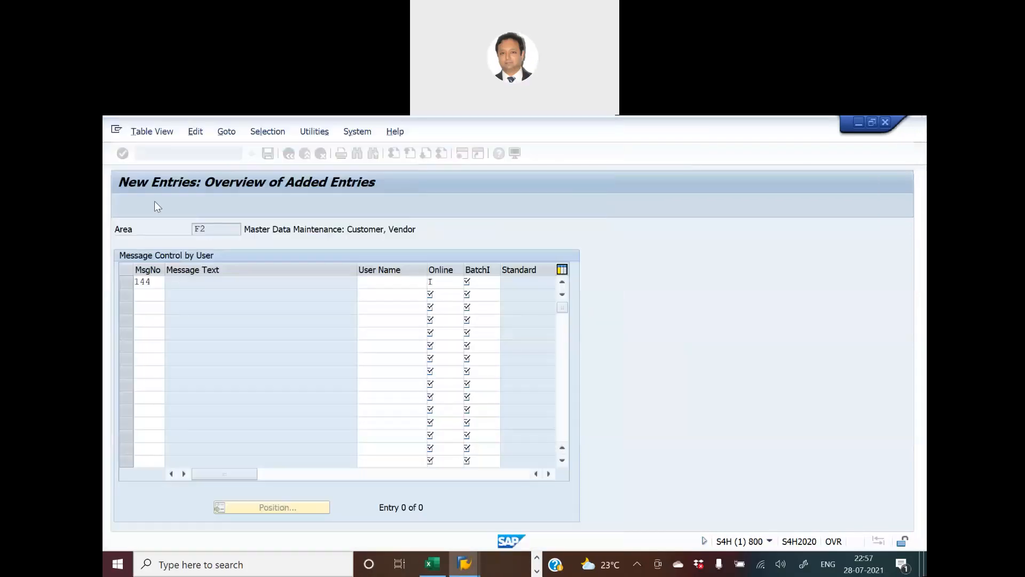
pyautogui.press('Return')
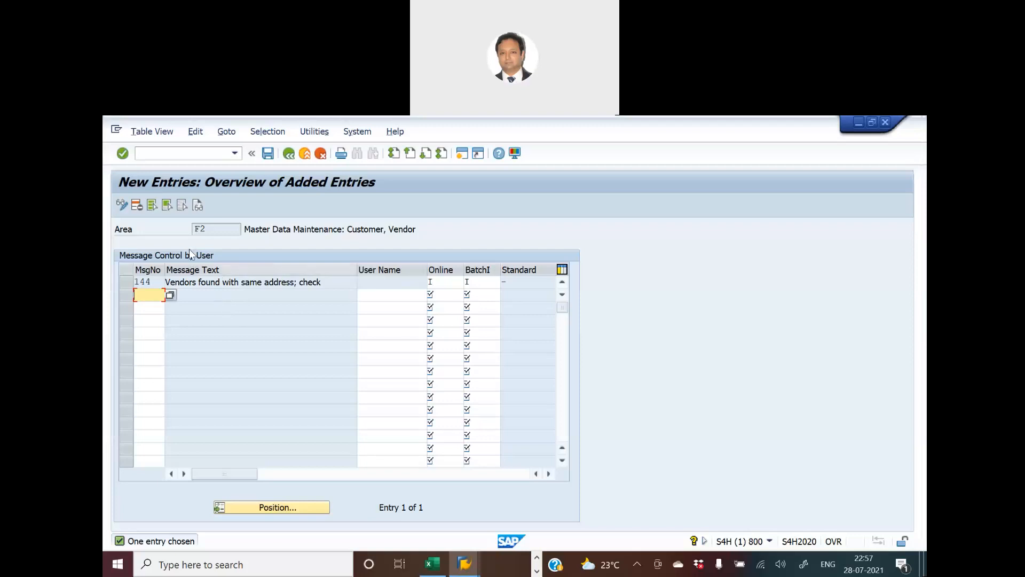
# - Save entry 144 under new request 'Duplicate Check for Vendor using Message Control' (S4HK901197)
pyautogui.click(268, 154)
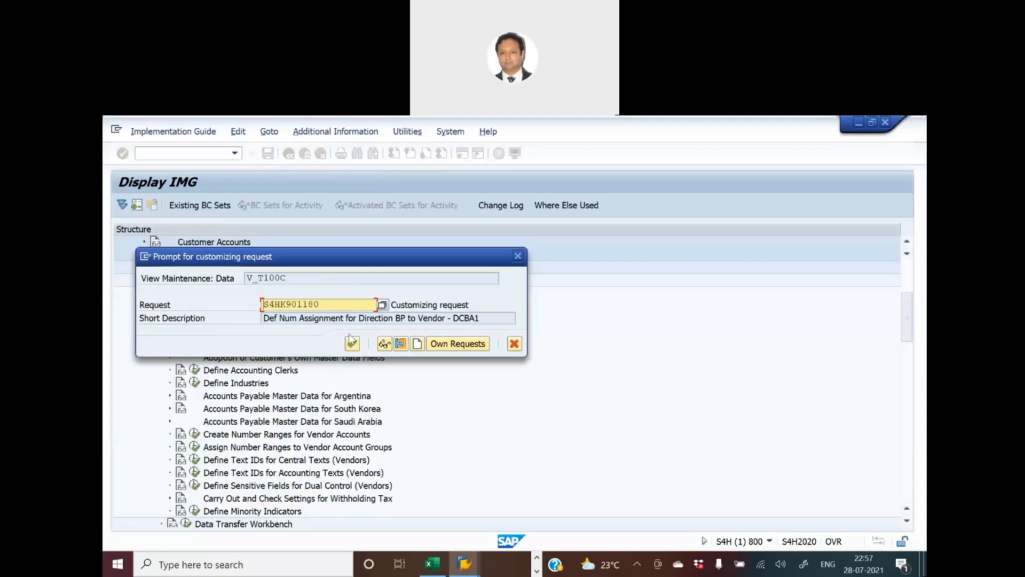
pyautogui.click(417, 345)
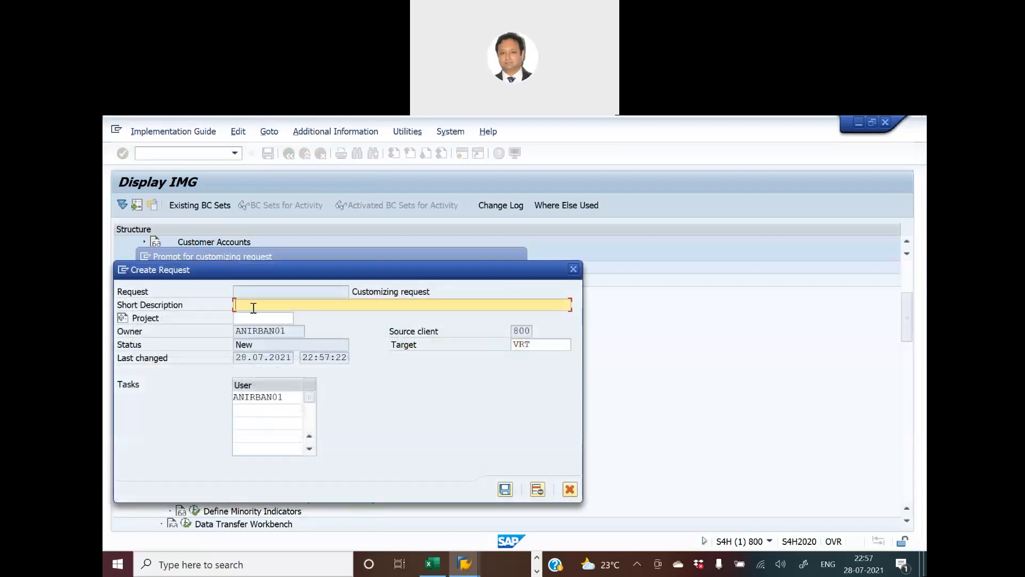
pyautogui.write('Duplicate Check for vVendor using')
pyautogui.write('Message Control')
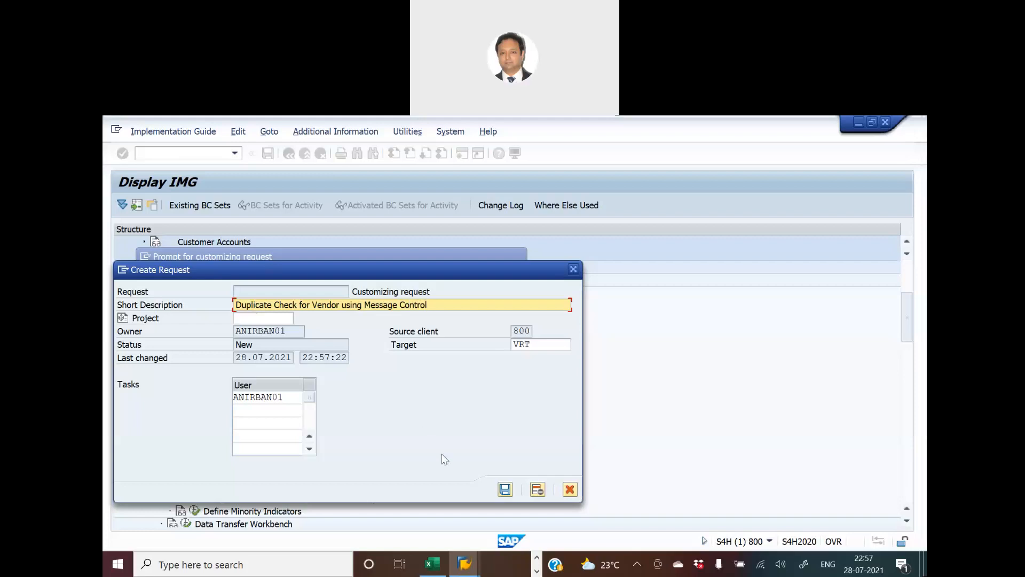
pyautogui.click(502, 492)
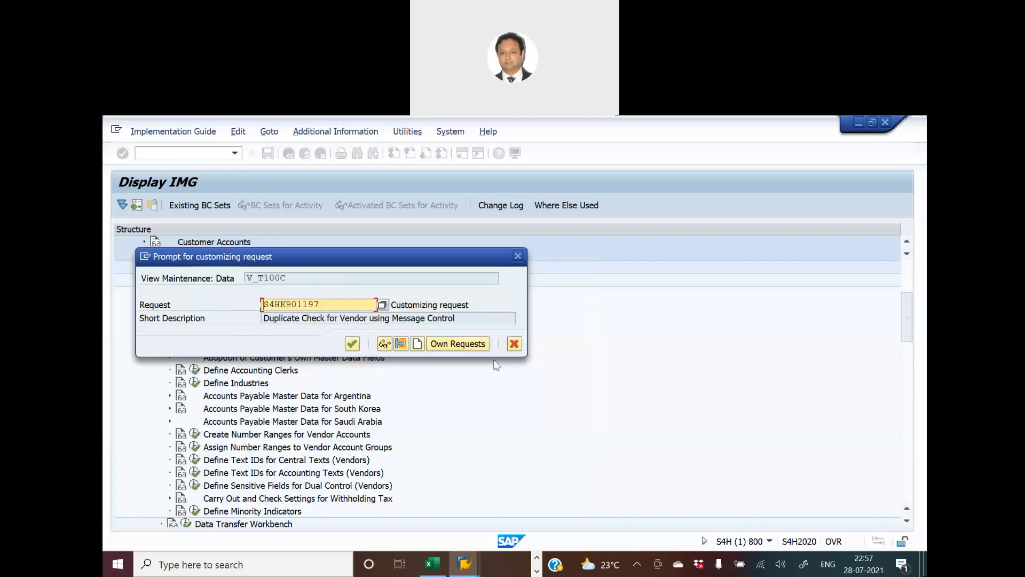
pyautogui.click(351, 343)
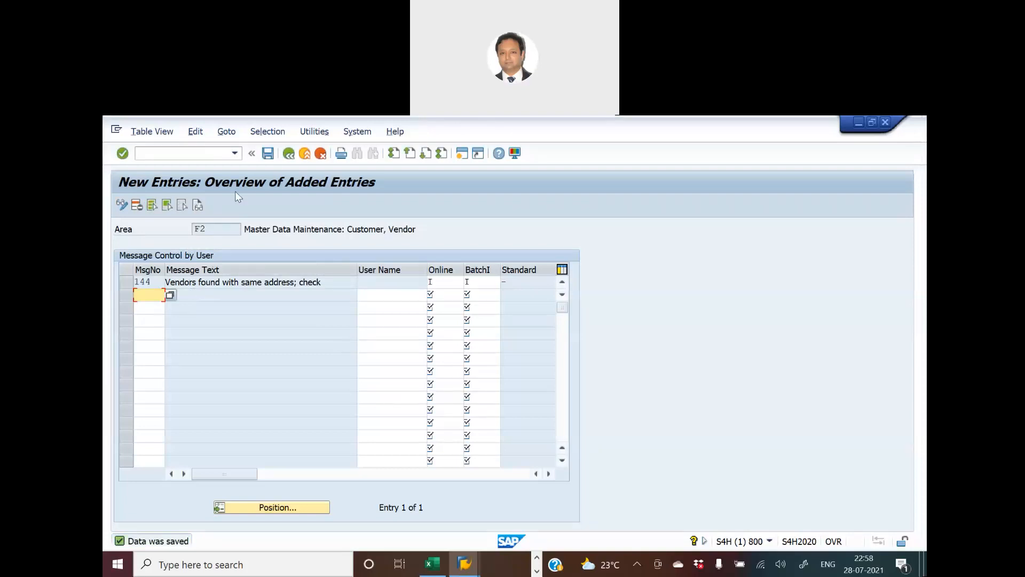
# - Return to the IMG and run Change Message Control for Customer Master Data under Customer Accounts
pyautogui.click(288, 154)
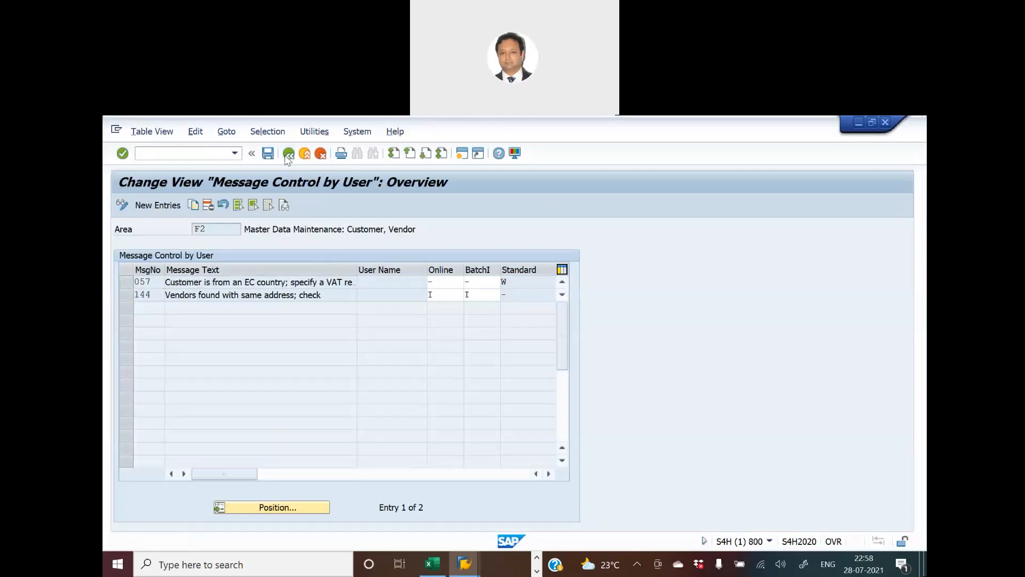
pyautogui.click(287, 156)
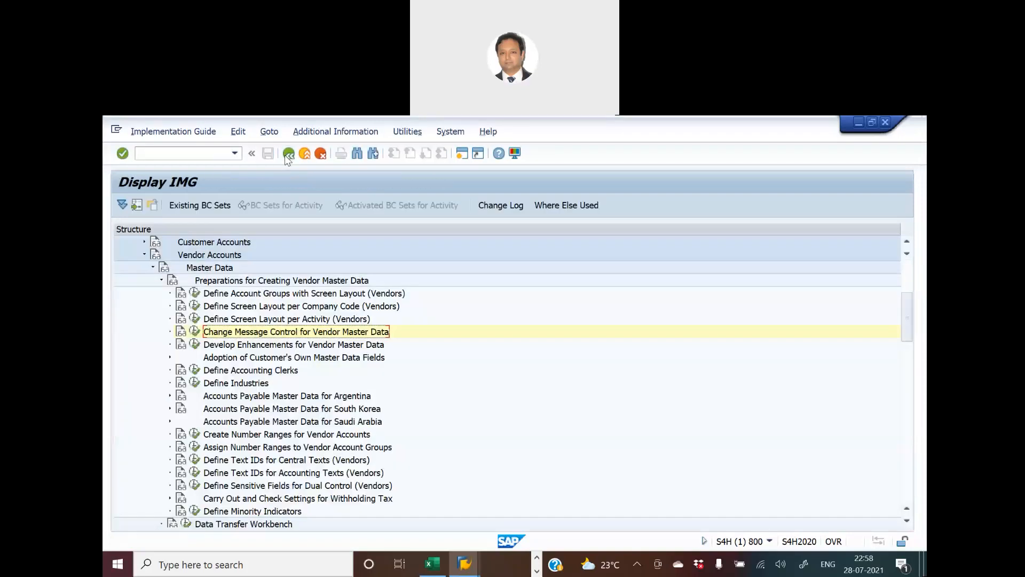
pyautogui.click(163, 281)
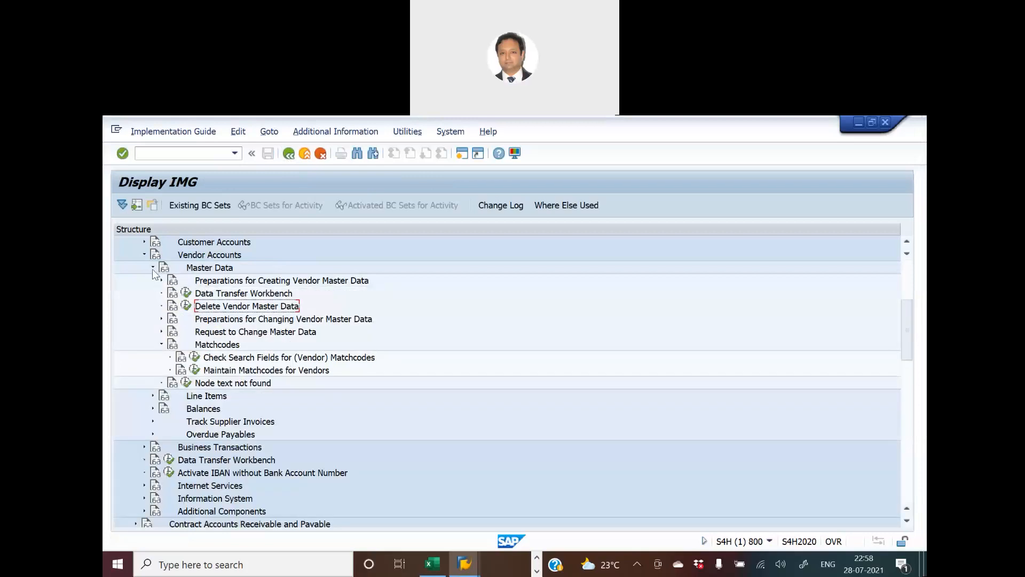
pyautogui.click(152, 268)
pyautogui.click(144, 255)
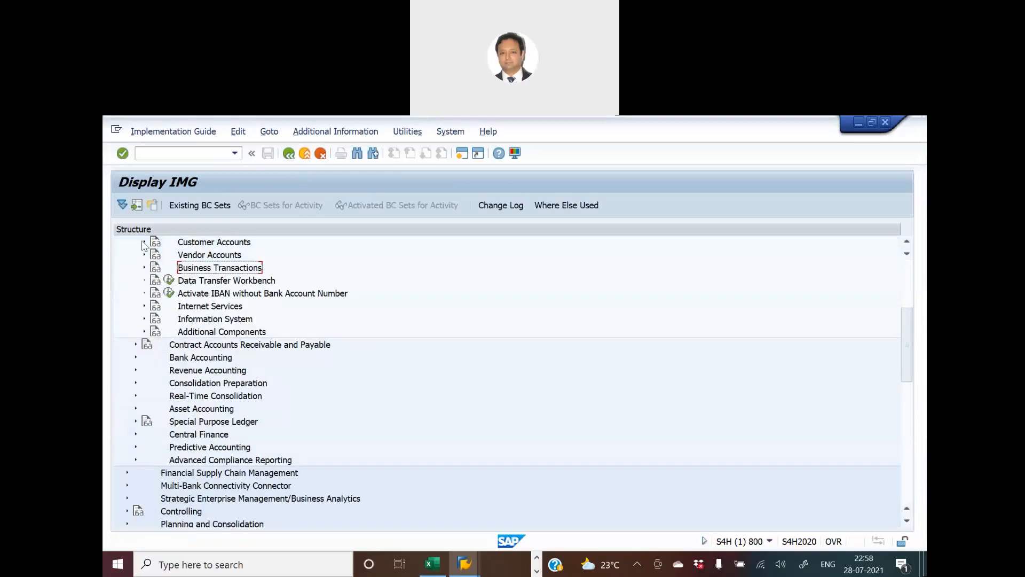
pyautogui.click(145, 243)
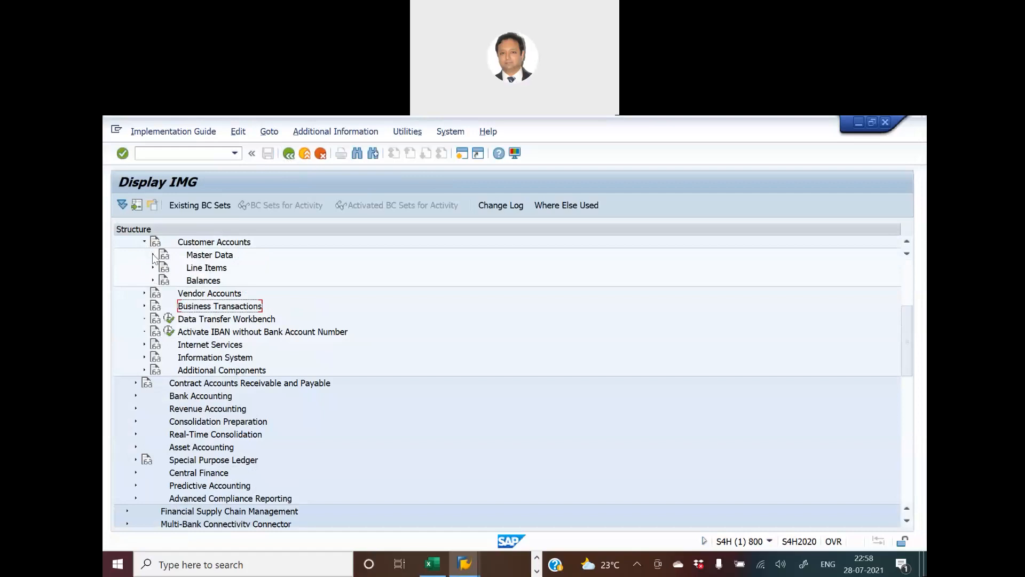
pyautogui.click(152, 255)
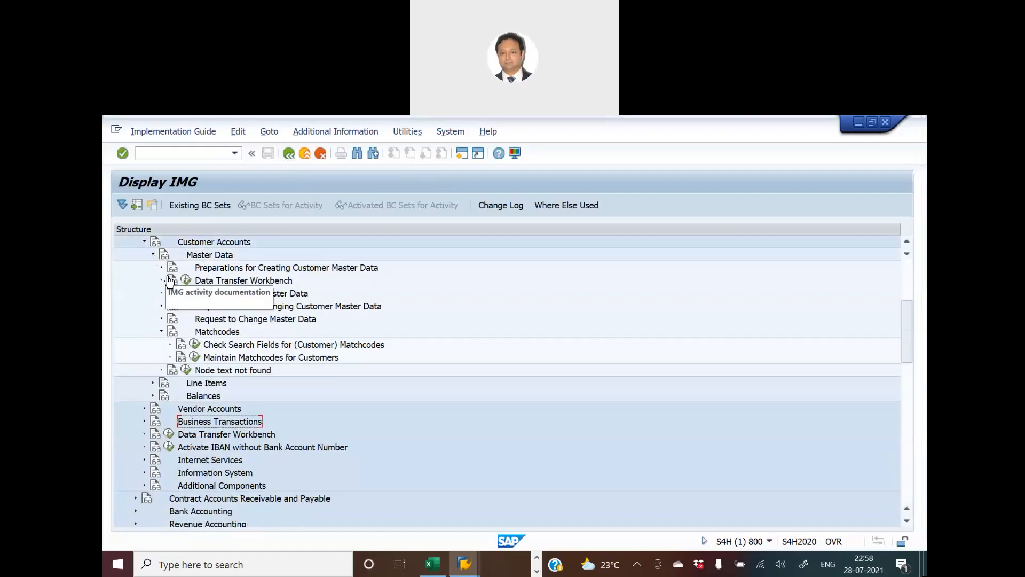
pyautogui.click(162, 268)
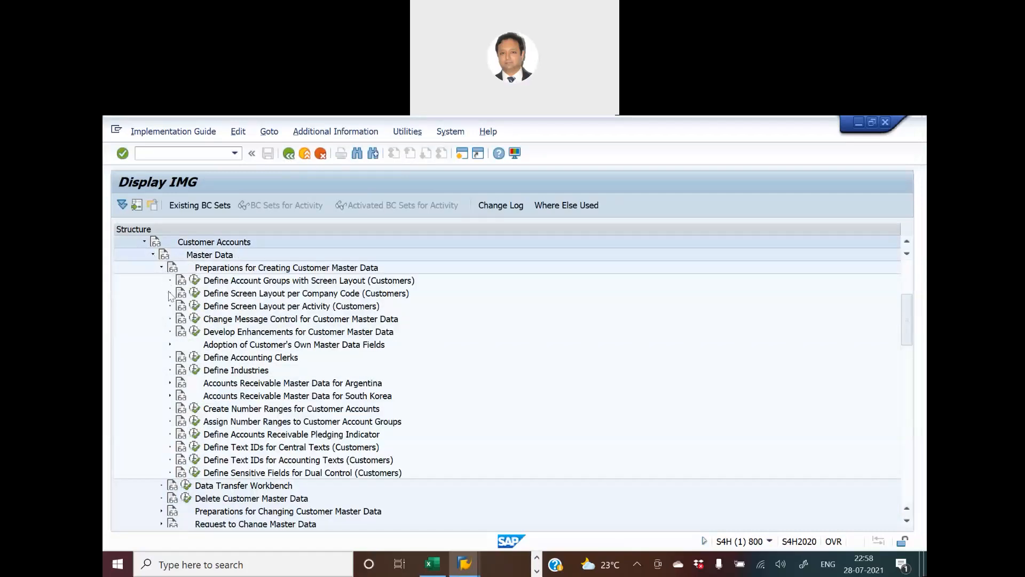
pyautogui.click(196, 320)
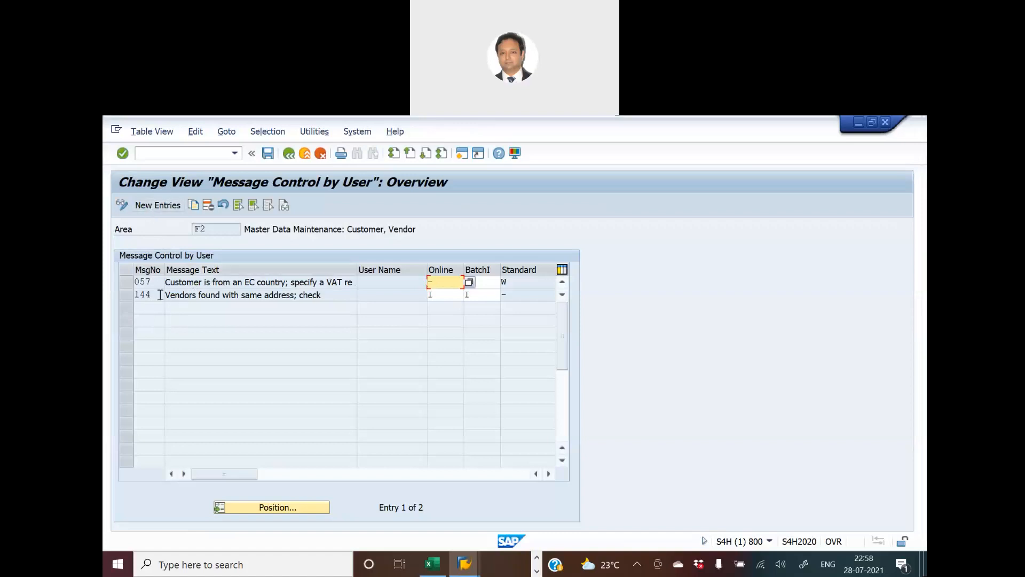
# - Add a new entry for message 145 with Online and Batch both set to message type I
pyautogui.click(162, 209)
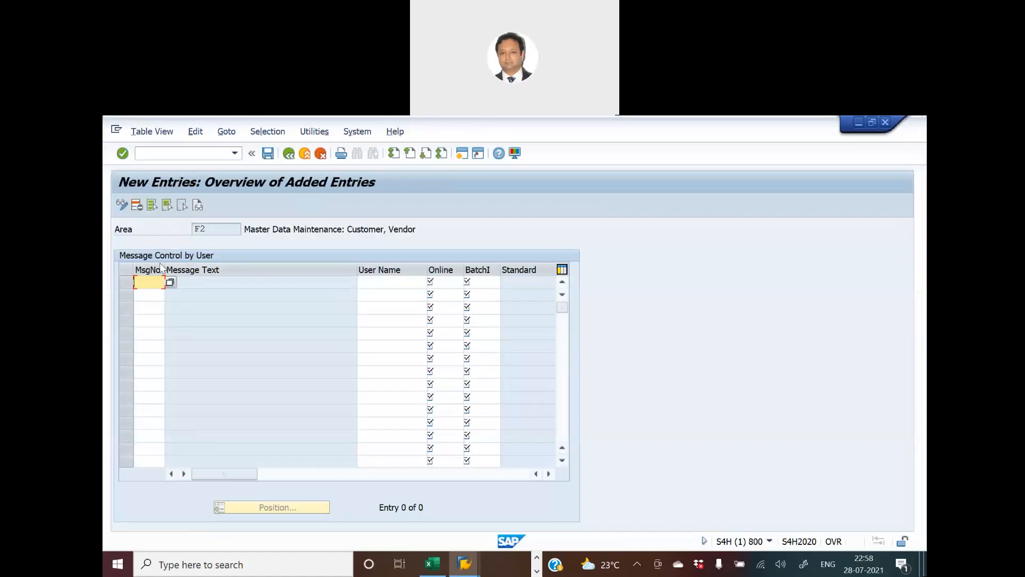
pyautogui.write('145')
pyautogui.click(458, 286)
pyautogui.write('I')
pyautogui.click(480, 284)
pyautogui.write('I')
pyautogui.press('Return')
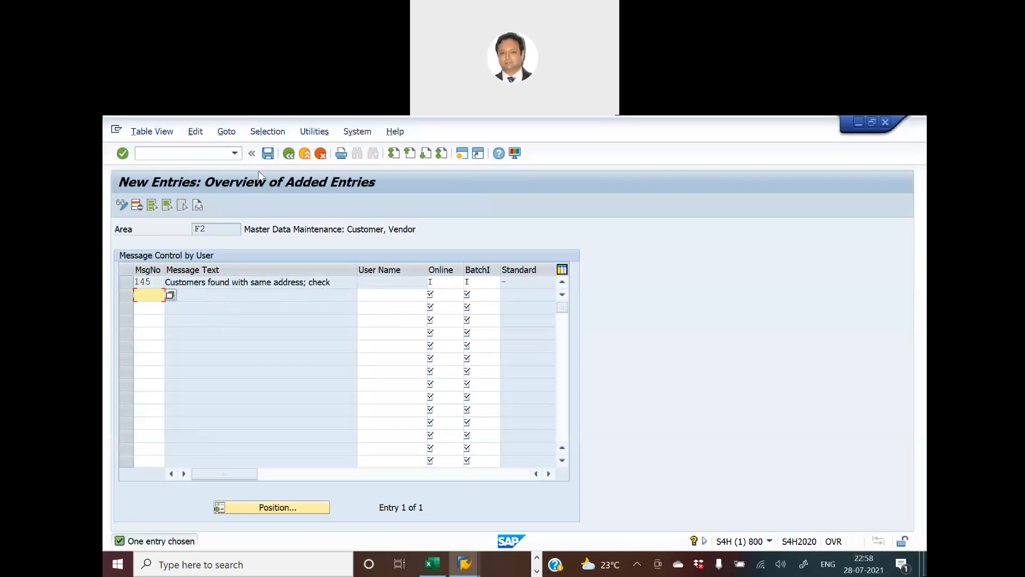
# - Save the message 145 entry and start a new customizing request, pasting in the previous short description
pyautogui.click(268, 154)
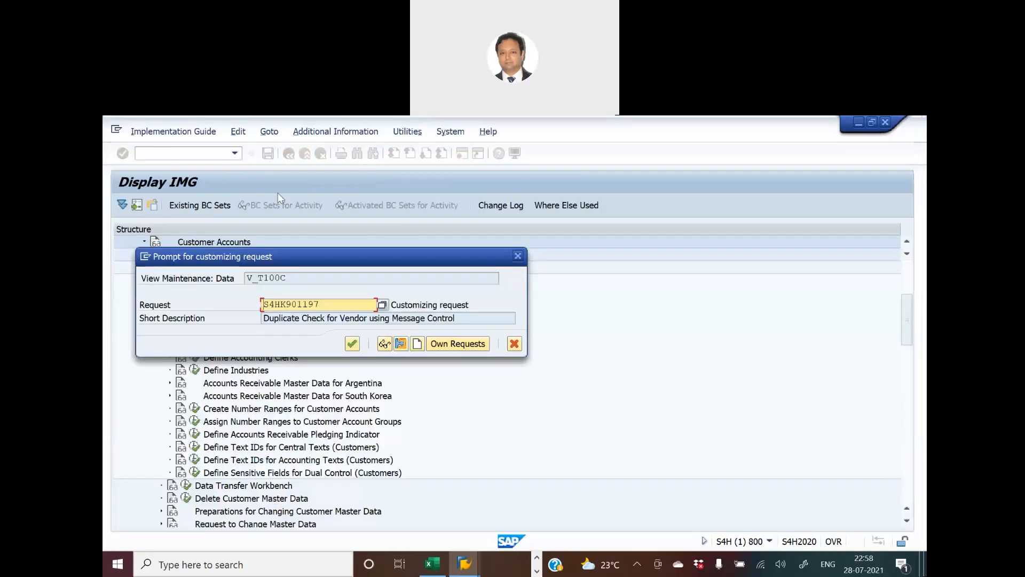
pyautogui.click(347, 341)
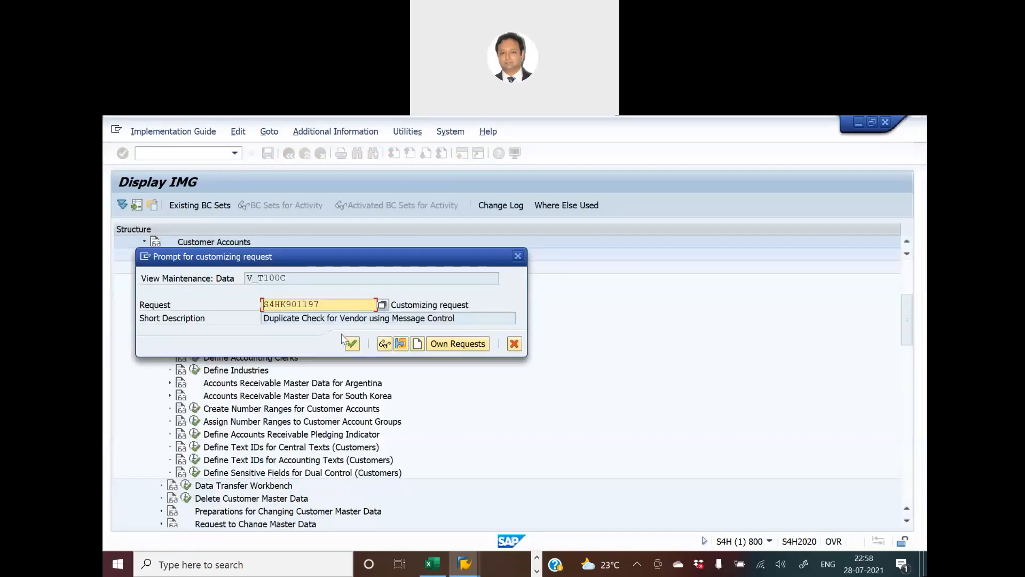
pyautogui.click(418, 346)
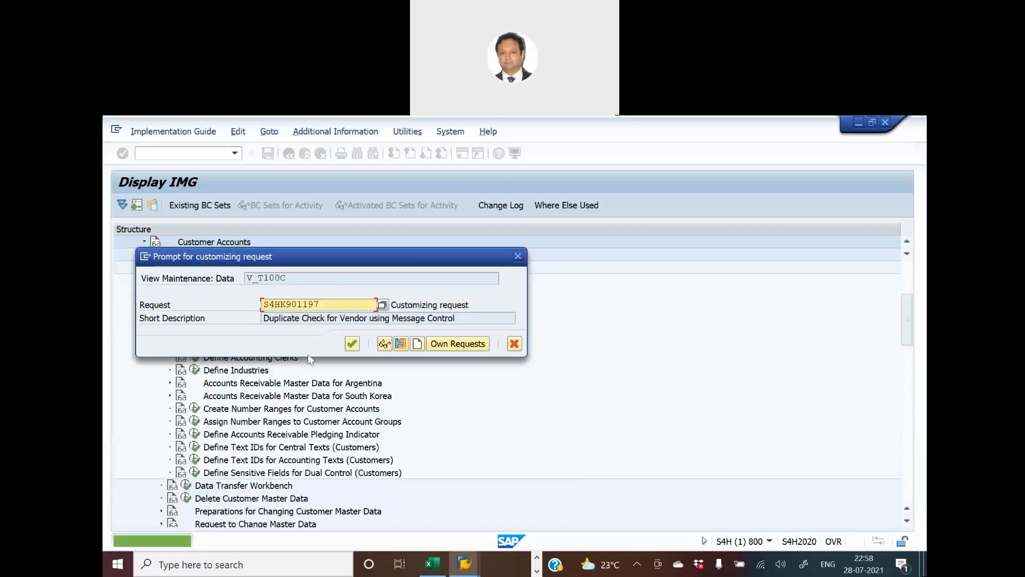
pyautogui.moveTo(510, 318); pyautogui.dragTo(135, 323)
pyautogui.hotkey('ctrl', 'c')
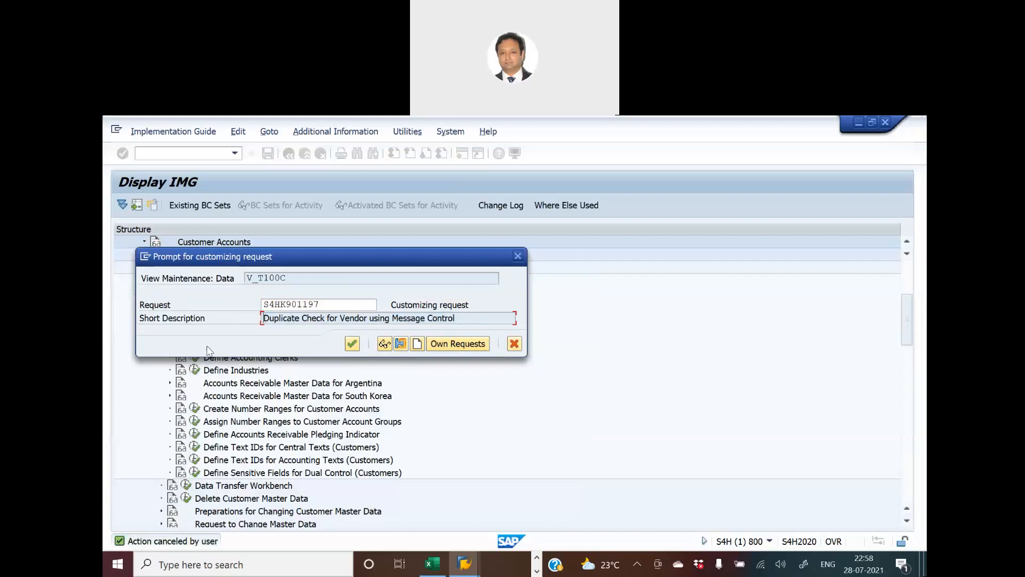
pyautogui.click(417, 344)
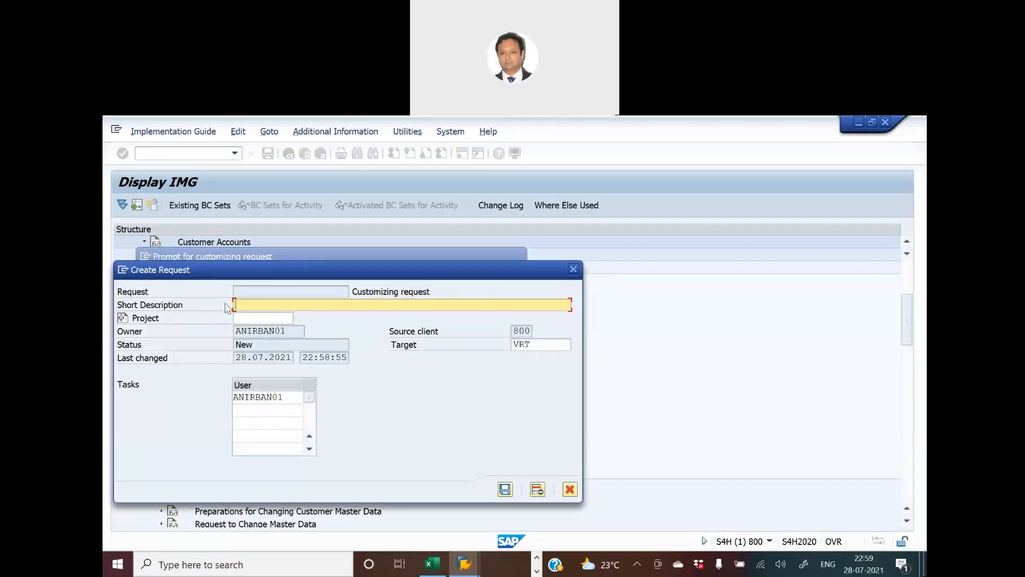
pyautogui.hotkey('ctrl', 'v')
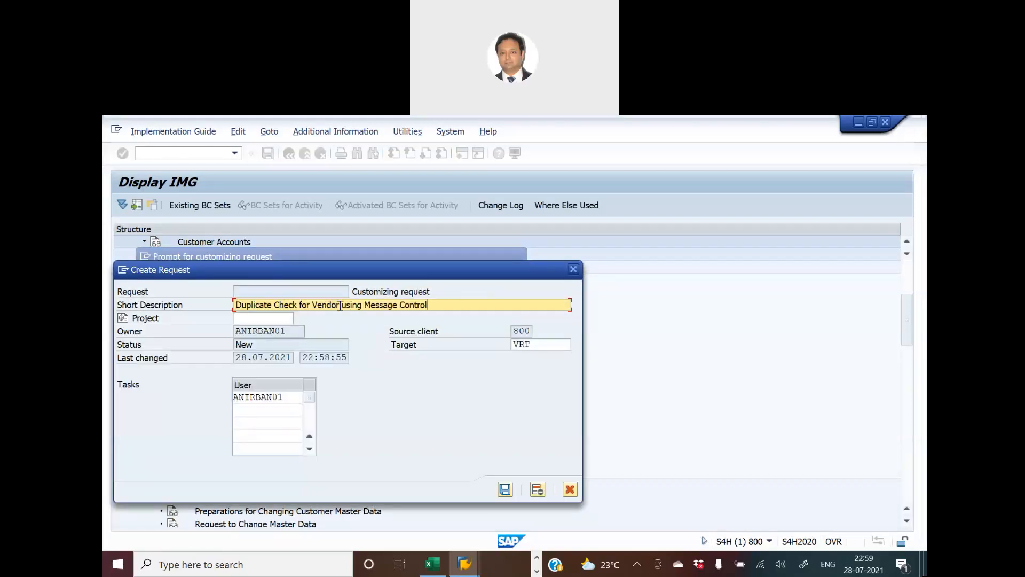
# - Reword the request description with '& Customer' and 'usieng Message Control', then confirm request S4HK901199 and leave SAP
pyautogui.write('& Customer')
pyautogui.hotkey('shift', 'Left')
pyautogui.hotkey('shift', 'Left')
pyautogui.hotkey('shift', 'Left')
pyautogui.hotkey('shift', 'Left')
pyautogui.hotkey('shift', 'Left')
pyautogui.hotkey('shift', 'Left')
pyautogui.hotkey('shift', 'Left')
pyautogui.hotkey('shift', 'Left')
pyautogui.hotkey('shift', 'Left')
pyautogui.hotkey('shift', 'Left')
pyautogui.hotkey('shift', 'Left')
pyautogui.hotkey('shift', 'Left')
pyautogui.hotkey('shift', 'Left')
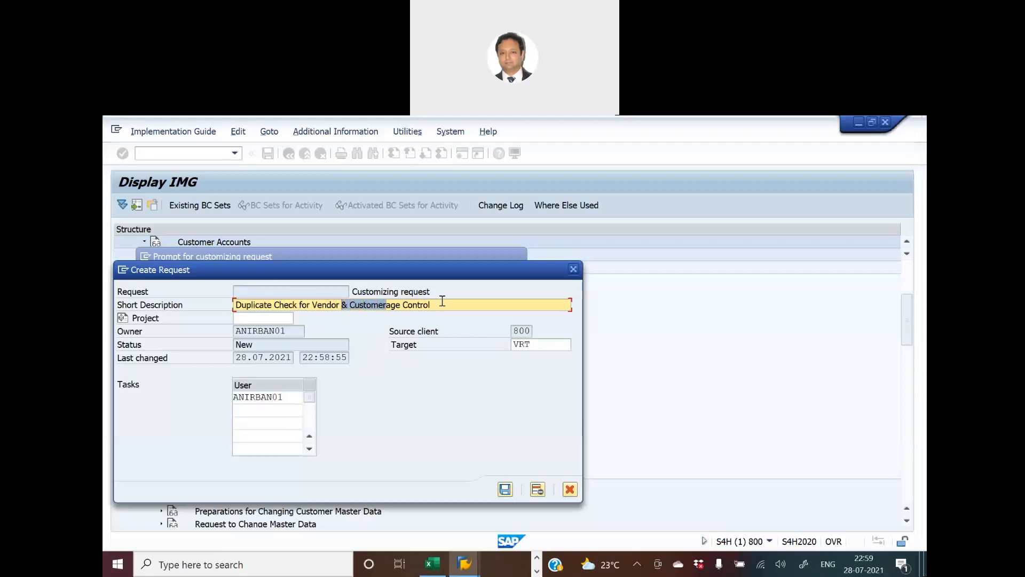
pyautogui.hotkey('shift', 'Left')
pyautogui.hotkey('shift', 'Left')
pyautogui.hotkey('shift', 'Left')
pyautogui.hotkey('shift', 'Left')
pyautogui.hotkey('shift', 'Left')
pyautogui.hotkey('shift', 'Left')
pyautogui.hotkey('shift', 'Left')
pyautogui.hotkey('shift', 'Left')
pyautogui.write('usieng ')
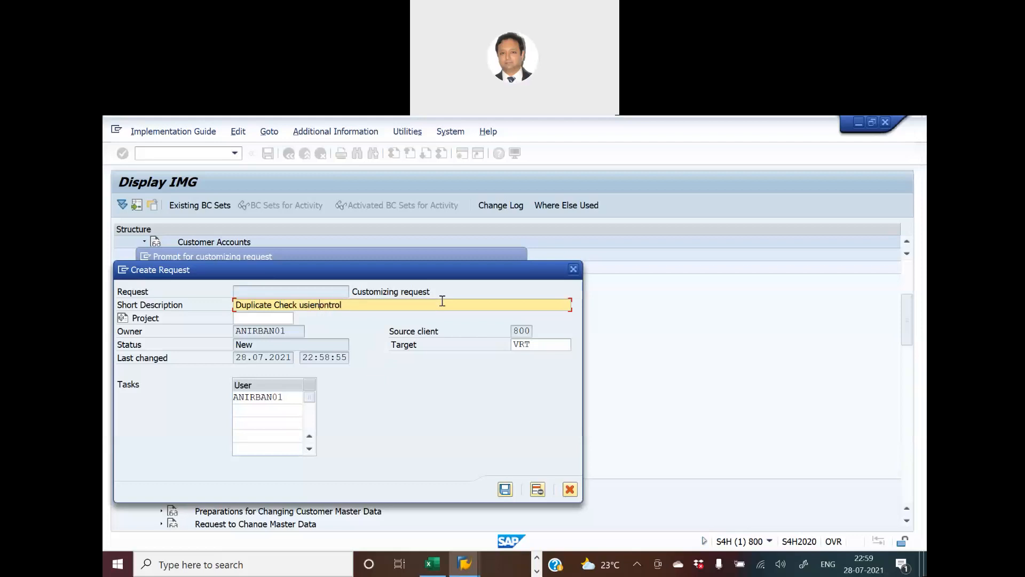
pyautogui.write('Message Control')
pyautogui.press('Return')
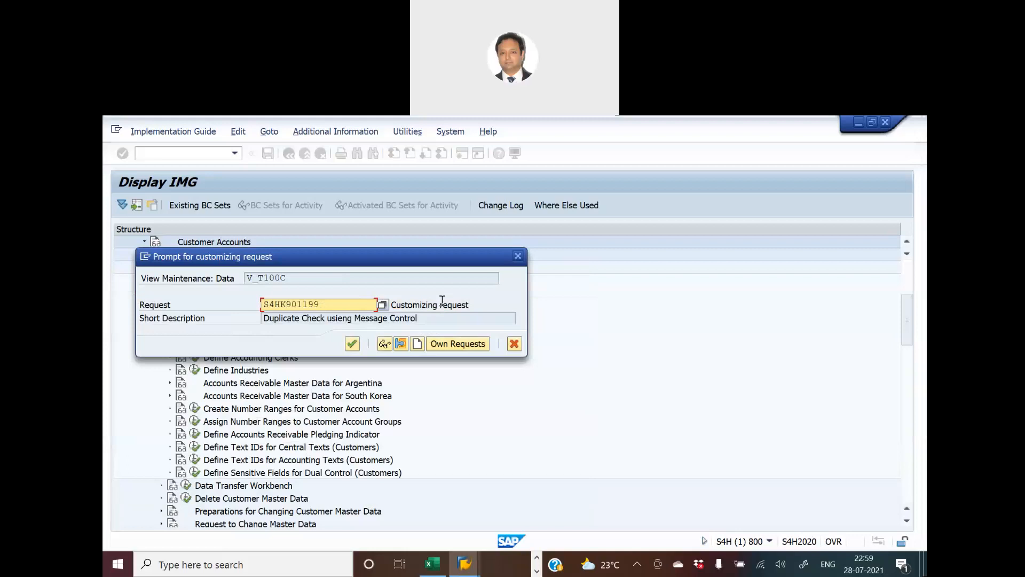
pyautogui.click(352, 344)
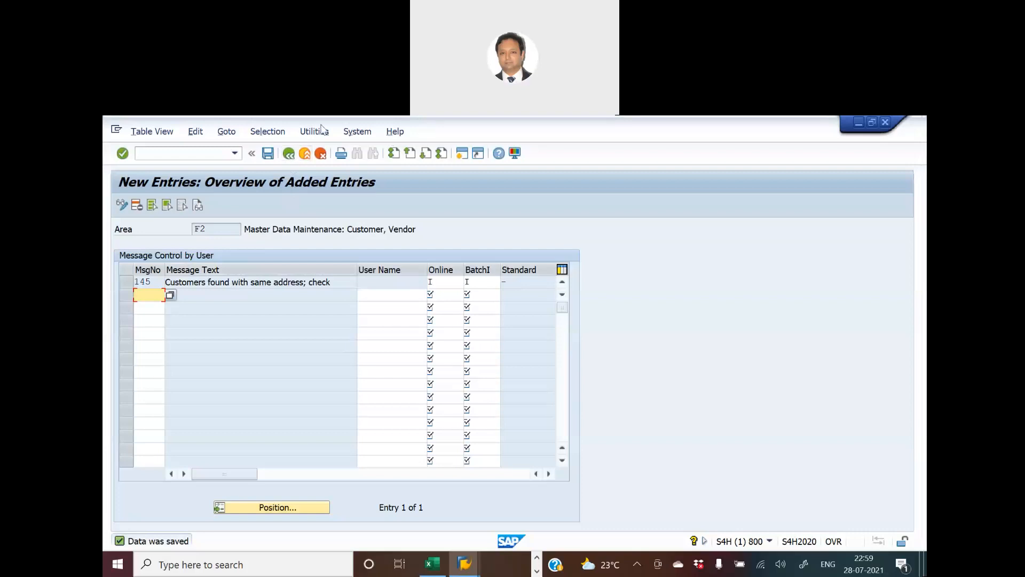
pyautogui.click(271, 137)
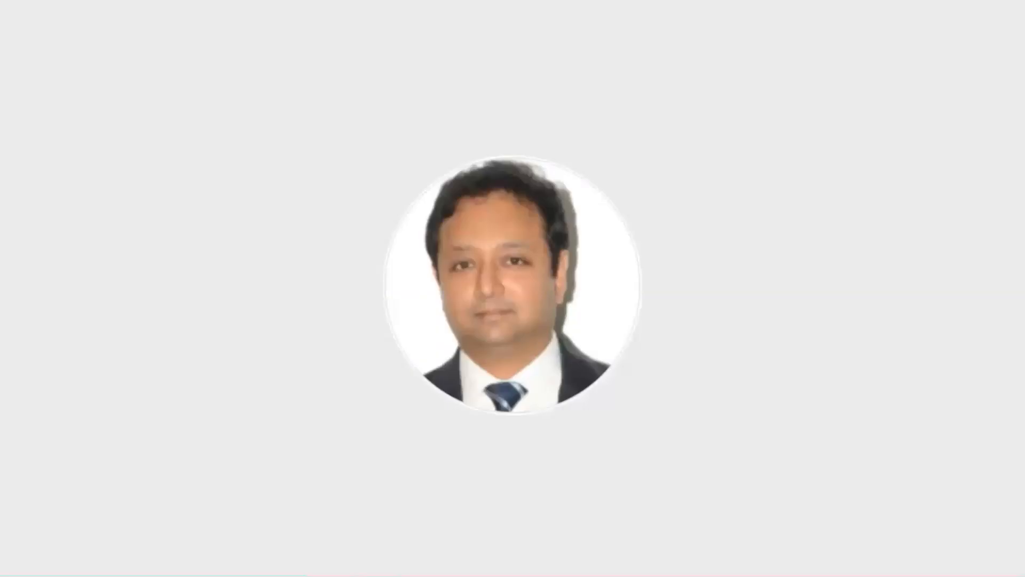